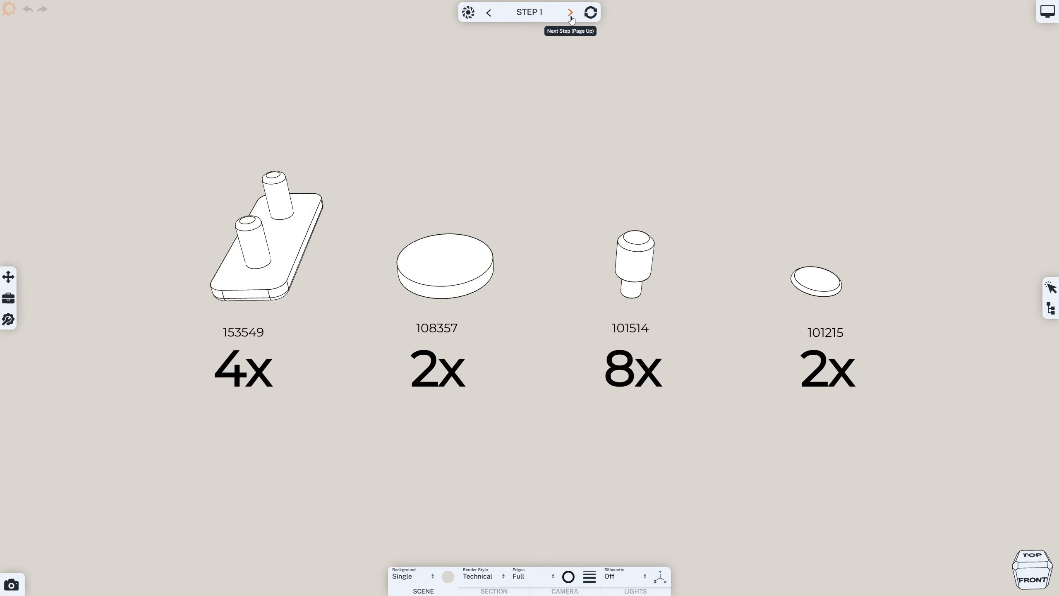
Step: Turn the cam fitting upright and orient the connecting bolt and small screw with their heads facing upwards
{"action": "left_click", "coordinate": [571, 17]}
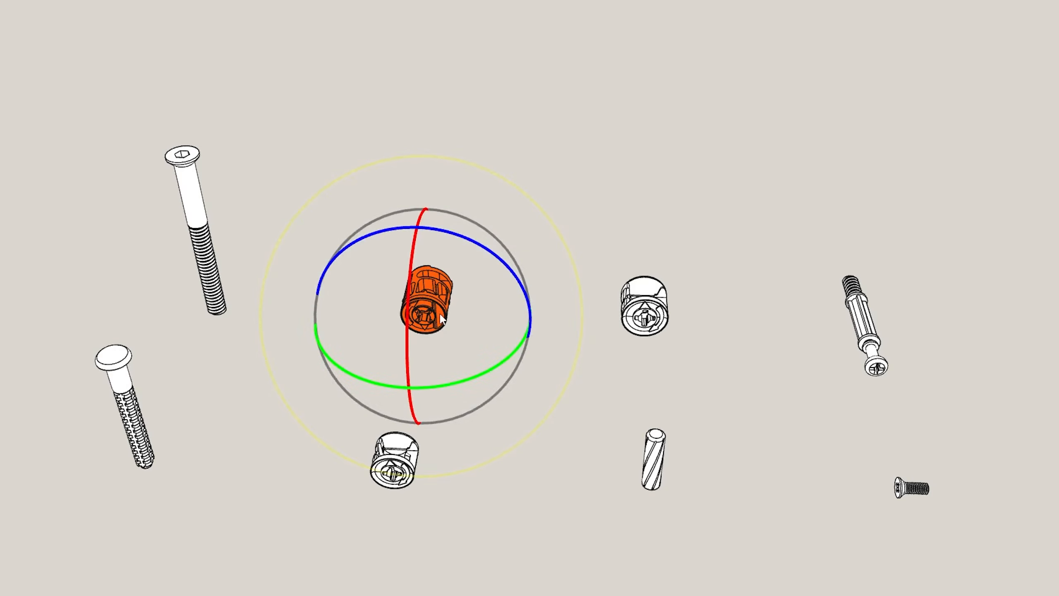
{"action": "left_click_drag", "start_coordinate": [411, 348], "coordinate": [407, 287]}
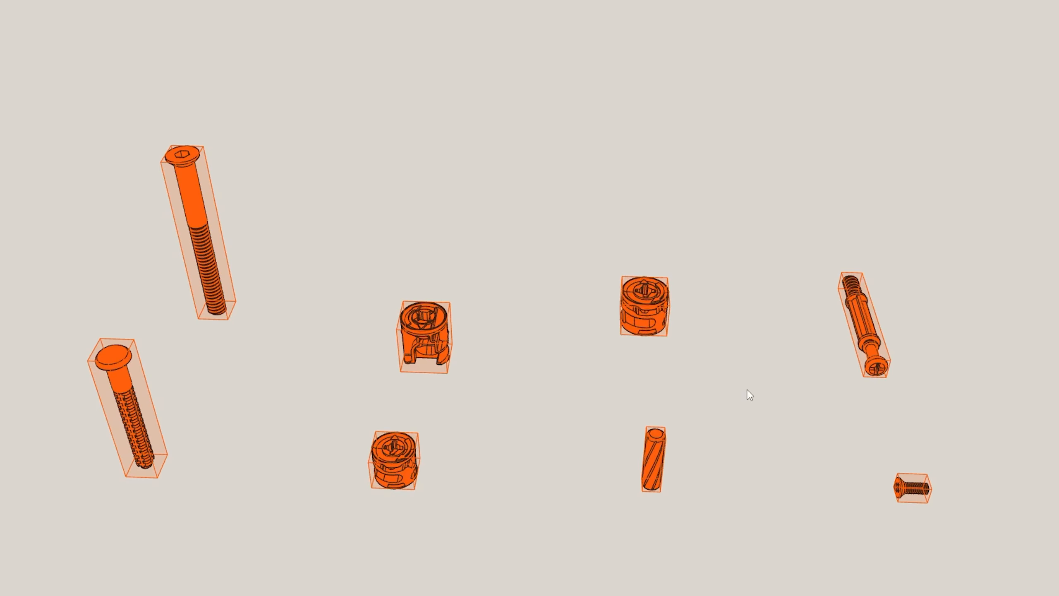
{"action": "left_click", "coordinate": [876, 375]}
{"action": "left_click", "coordinate": [898, 485]}
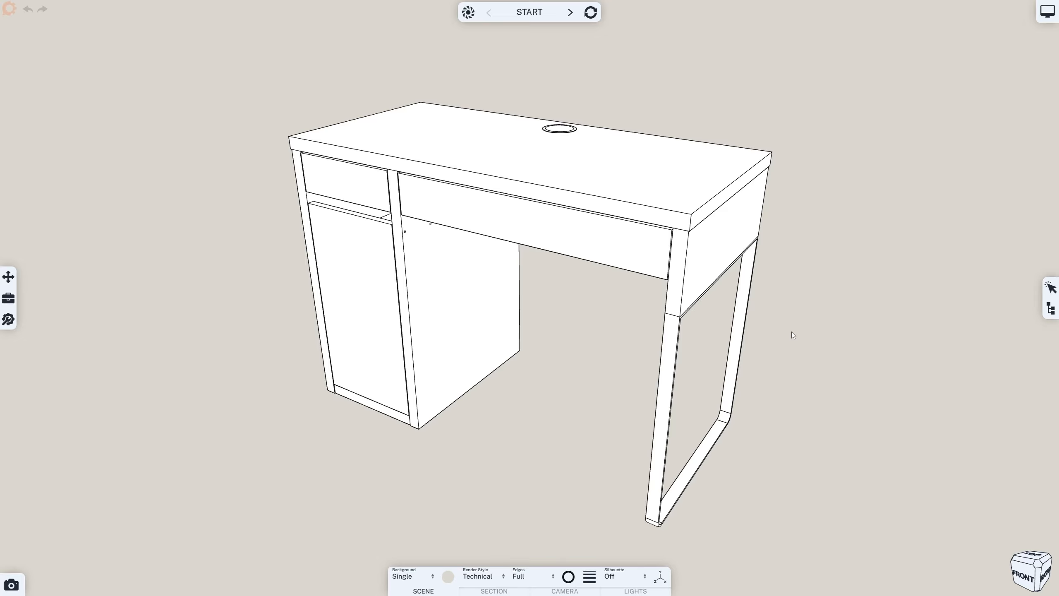
Step: Lay out the selected Fixtures set as a flat grid, excluding duplicates, ordered by descending volume, keeping 2D toolbox items and hiding CAD ones
{"action": "left_click", "coordinate": [1050, 311]}
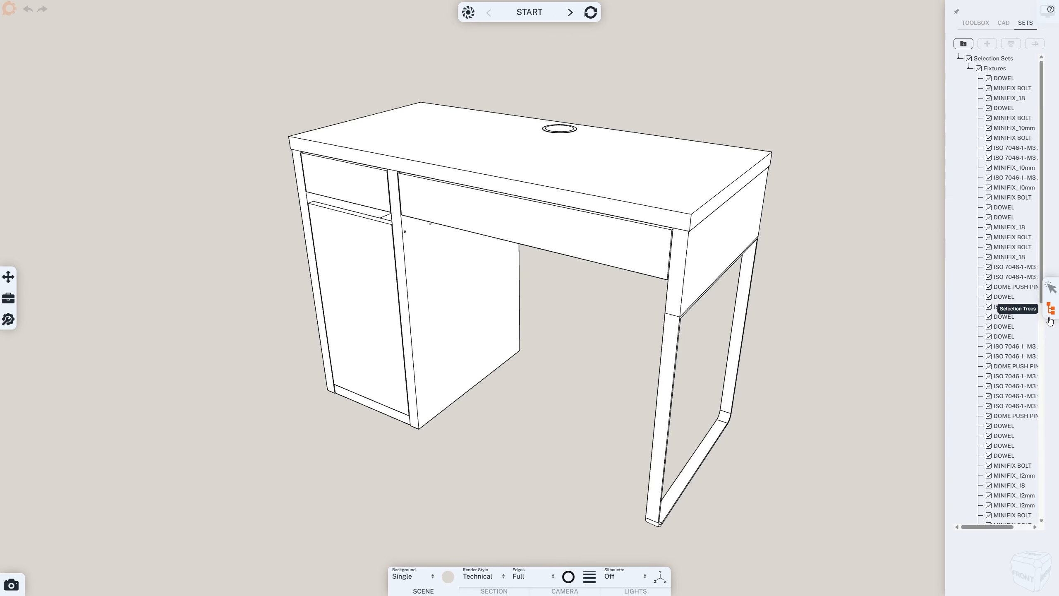
{"action": "left_click", "coordinate": [995, 68]}
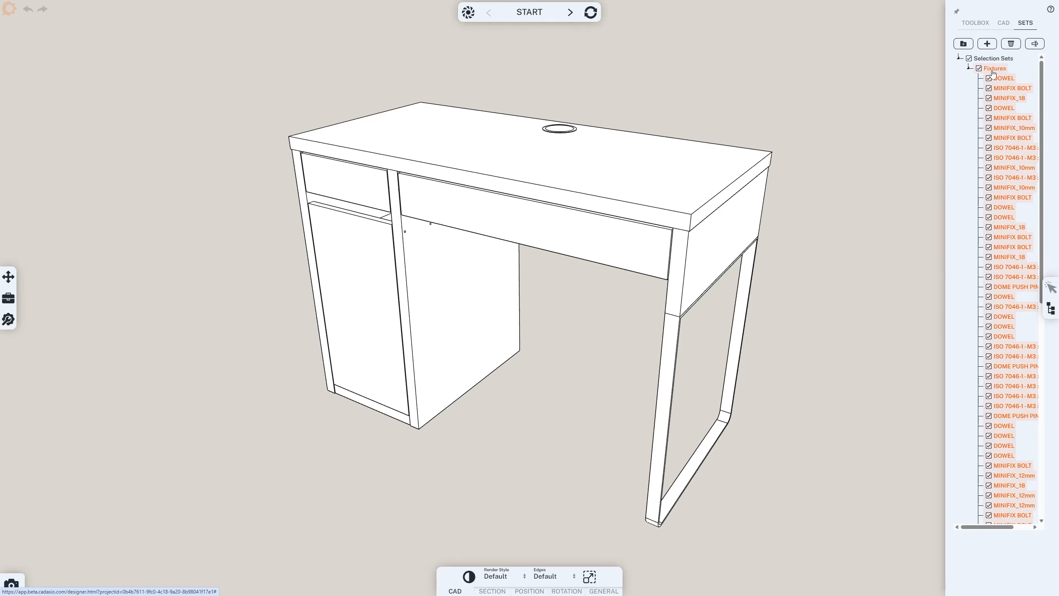
{"action": "left_click", "coordinate": [8, 277]}
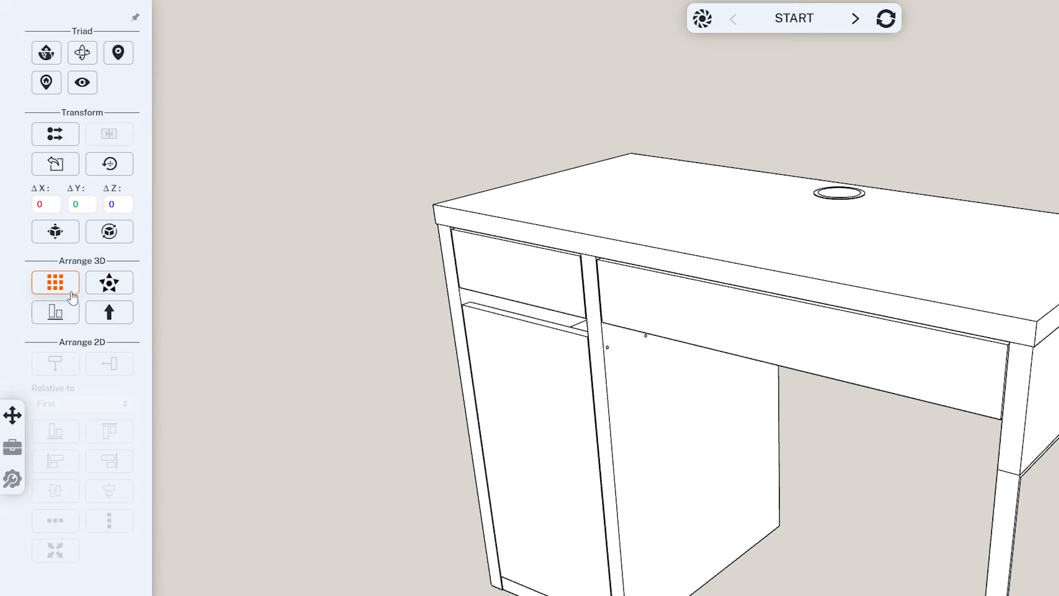
{"action": "left_click", "coordinate": [72, 297]}
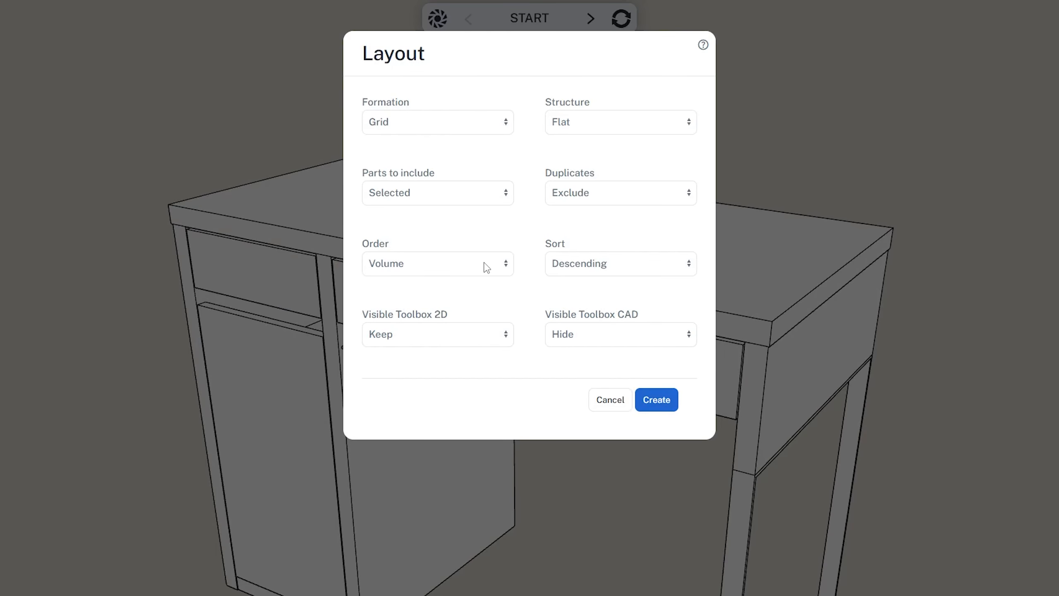
{"action": "left_click", "coordinate": [658, 405]}
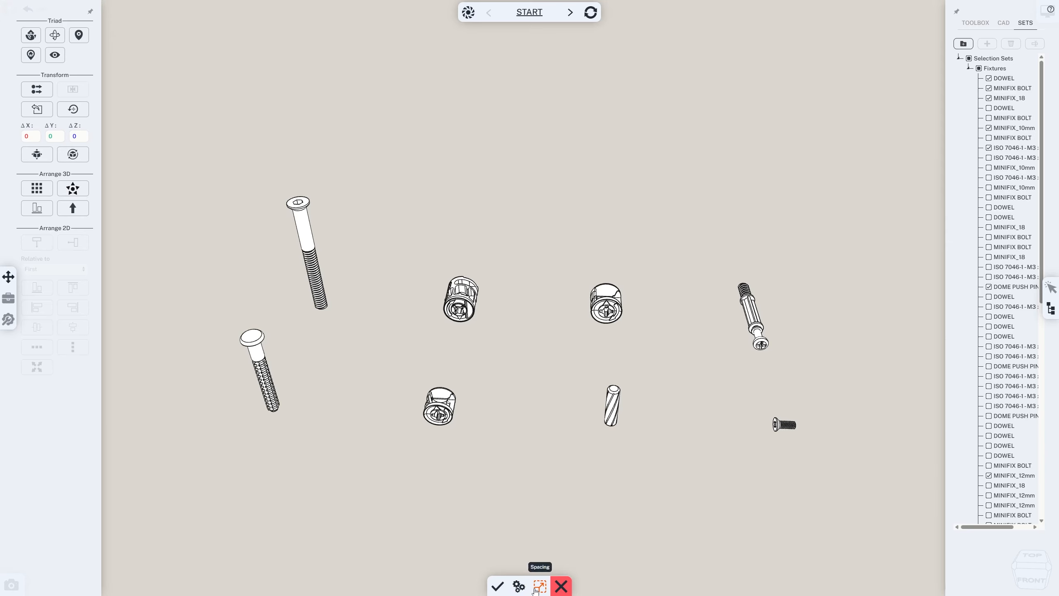
{"action": "left_click", "coordinate": [497, 586]}
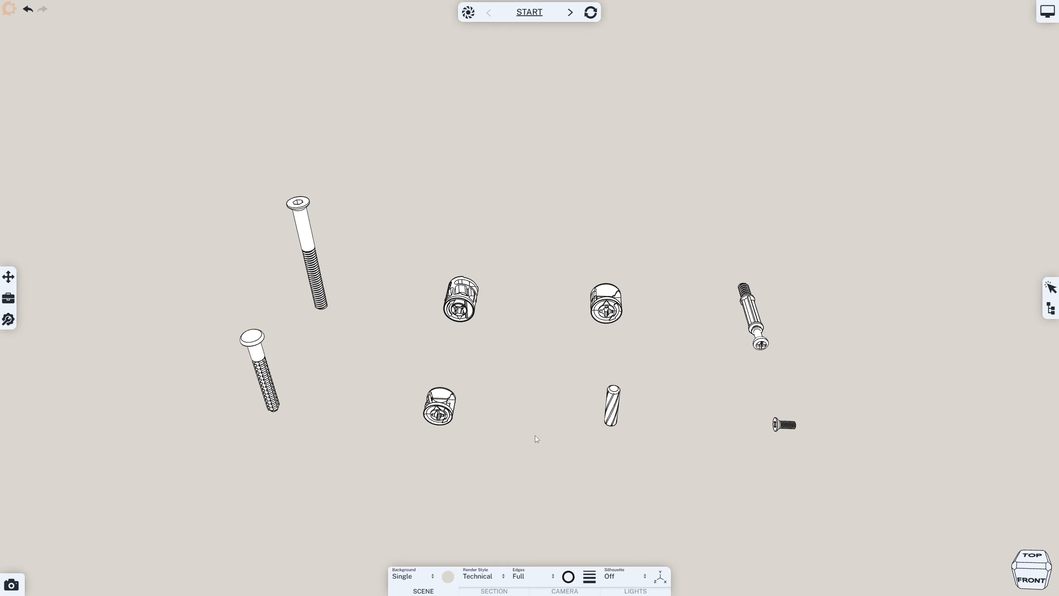
Step: Rotate the cam fitting beside the long bolt about its red axis so its slotted face points upwards
{"action": "left_click", "coordinate": [472, 312]}
{"action": "key", "text": "alt"}
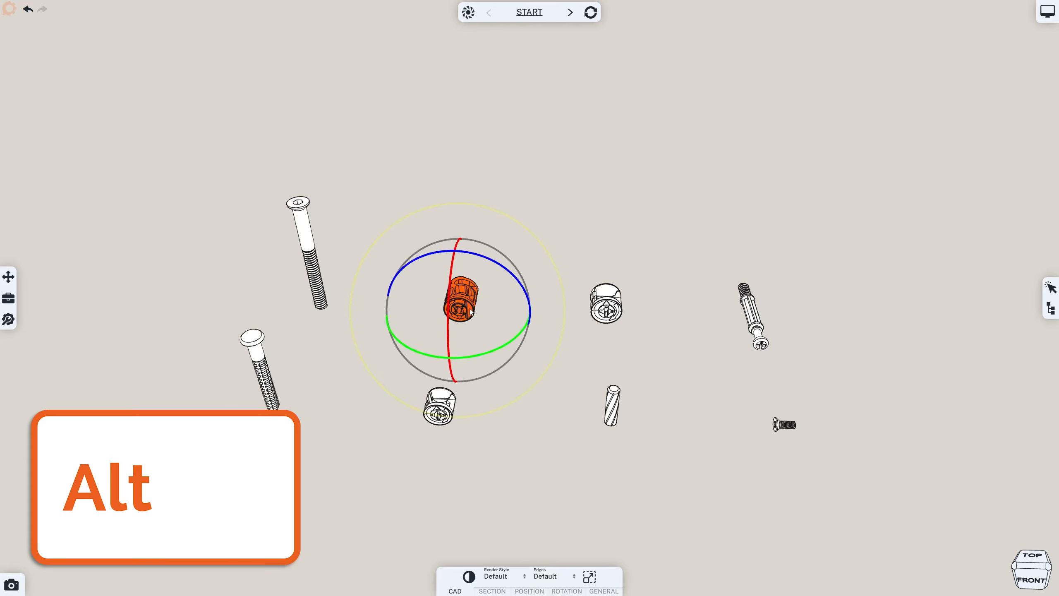
{"action": "key", "text": "minus"}
{"action": "key", "text": "plus"}
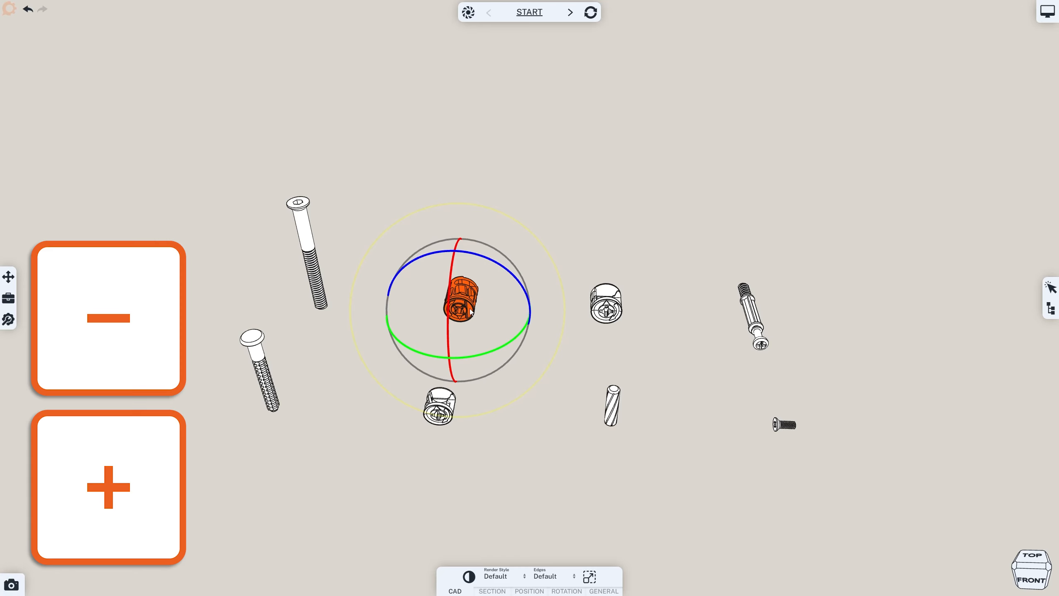
{"action": "left_click_drag", "start_coordinate": [450, 334], "coordinate": [449, 293]}
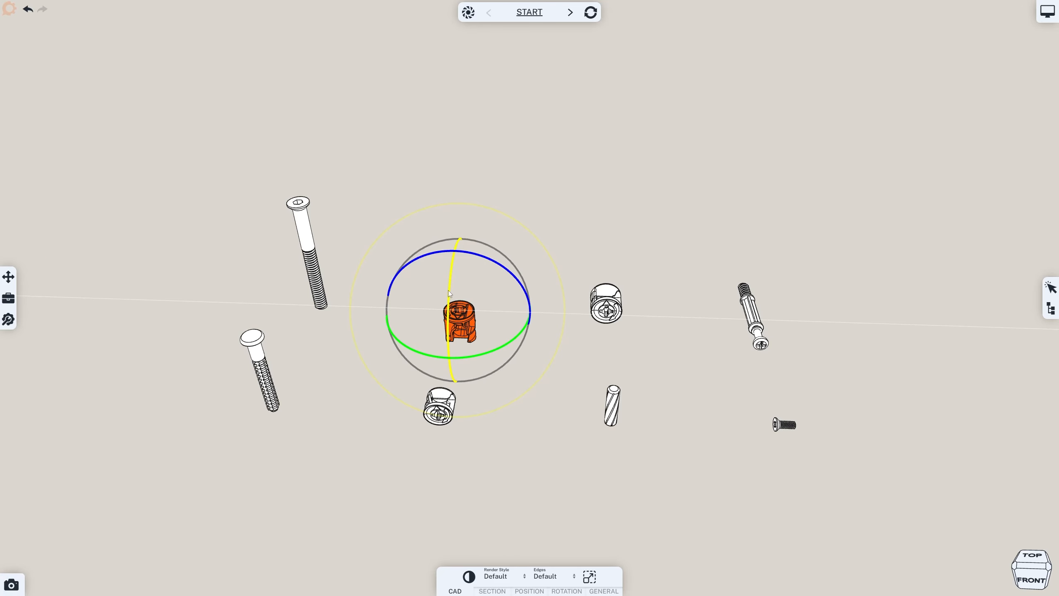
{"action": "left_click", "coordinate": [533, 437]}
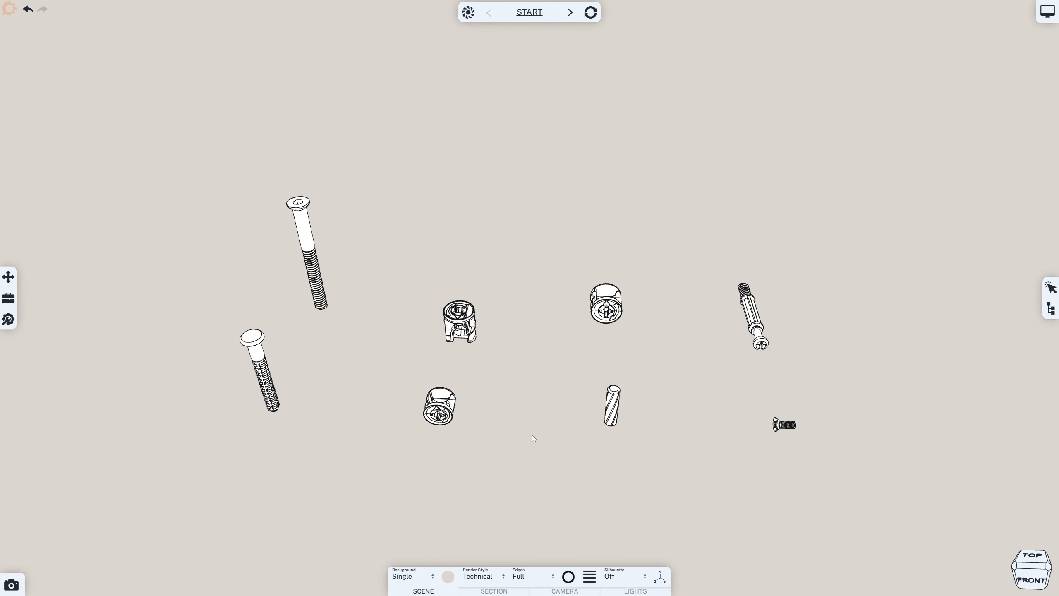
Step: Orient the fixtures' axes upwards, picking the head faces of the other cam fitting, the connecting bolt and the small screw
{"action": "left_click_drag", "start_coordinate": [172, 171], "coordinate": [825, 466]}
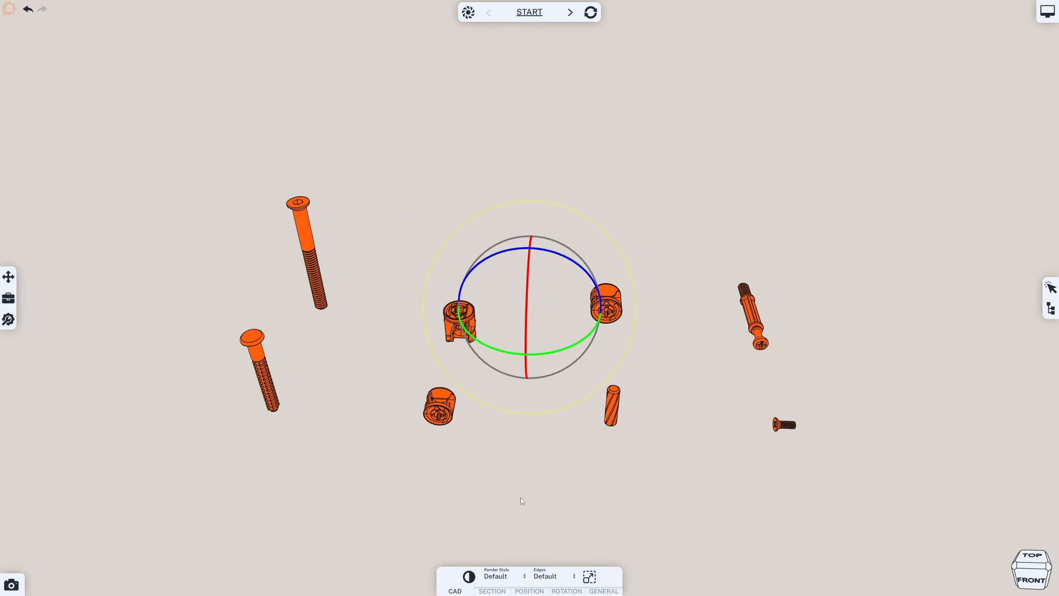
{"action": "left_click", "coordinate": [3, 279]}
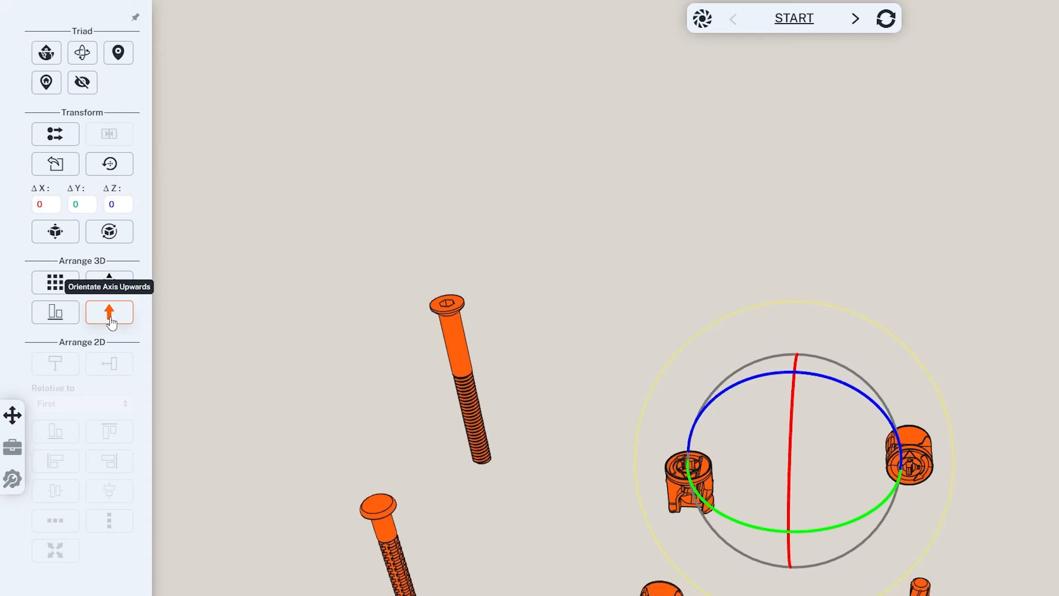
{"action": "left_click", "coordinate": [109, 314]}
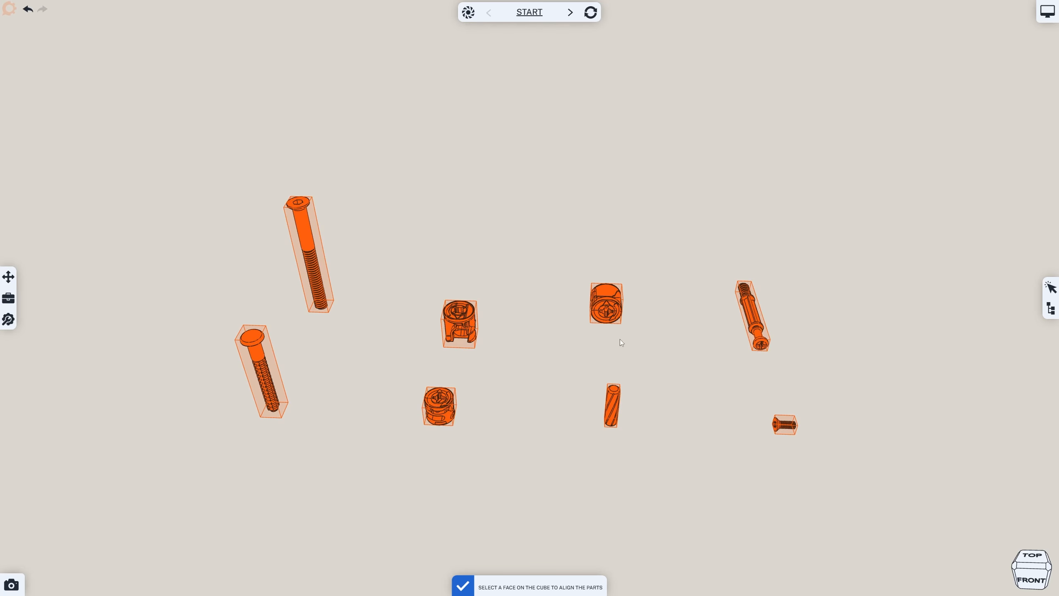
{"action": "left_click", "coordinate": [609, 319]}
{"action": "left_click", "coordinate": [760, 351]}
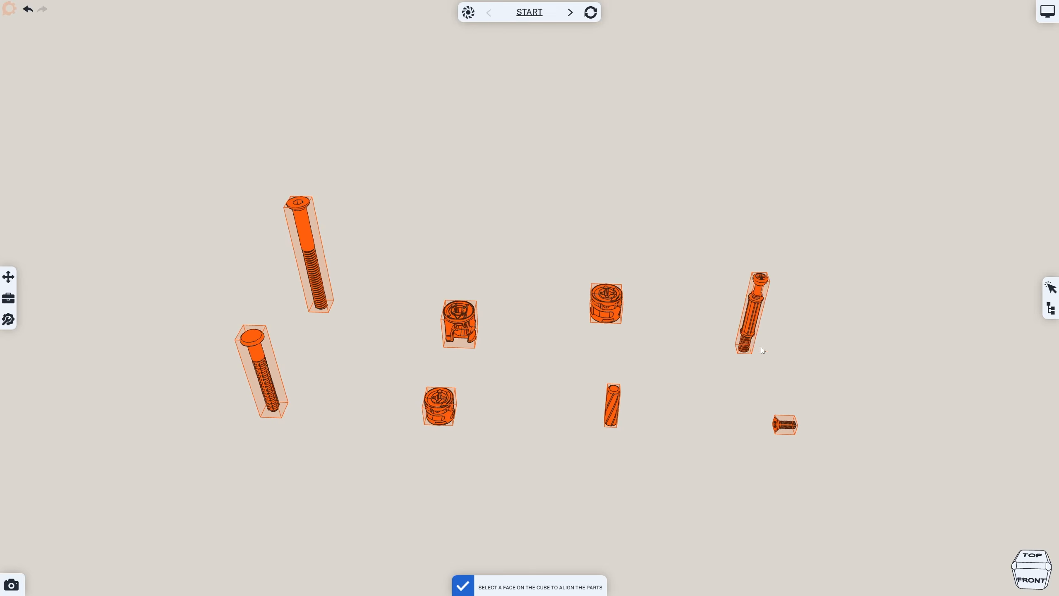
{"action": "left_click", "coordinate": [776, 424]}
{"action": "left_click", "coordinate": [474, 584]}
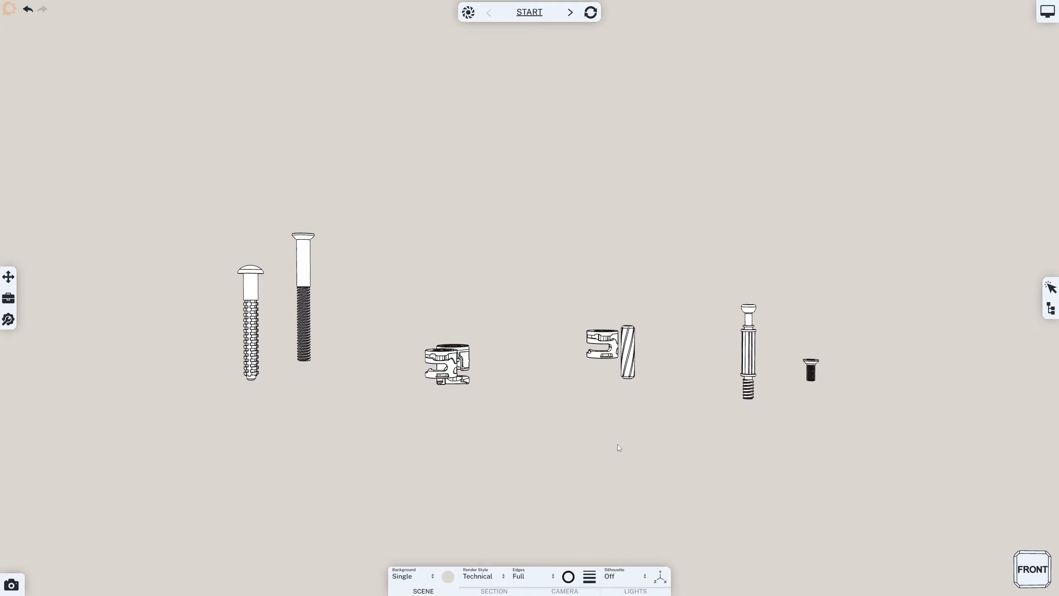
Step: Align all the fixtures to the bottom face of the long bolt
{"action": "left_click_drag", "start_coordinate": [168, 177], "coordinate": [874, 427]}
{"action": "left_click", "coordinate": [9, 278]}
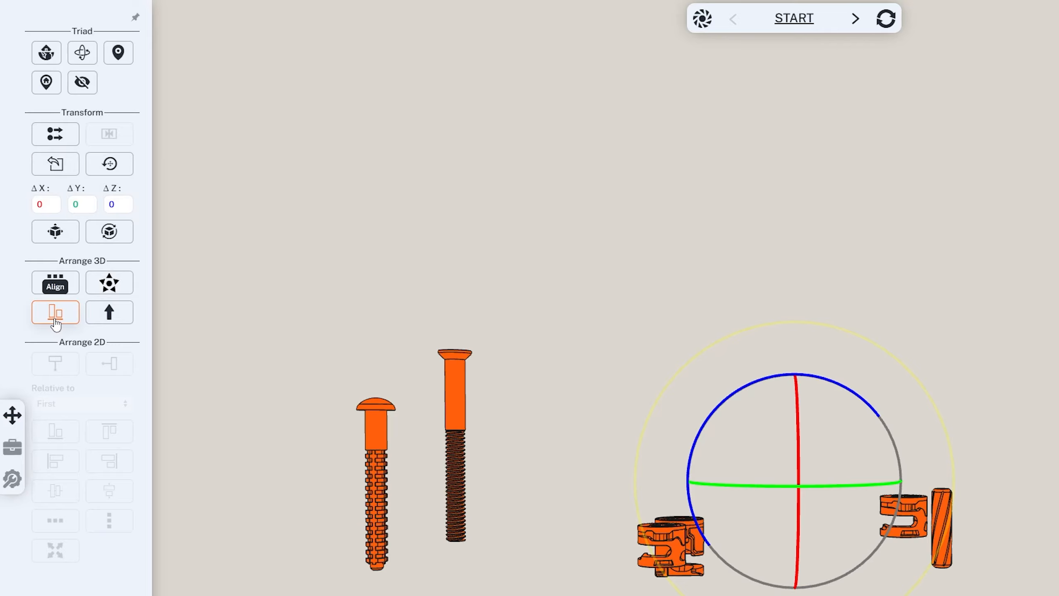
{"action": "left_click", "coordinate": [55, 315]}
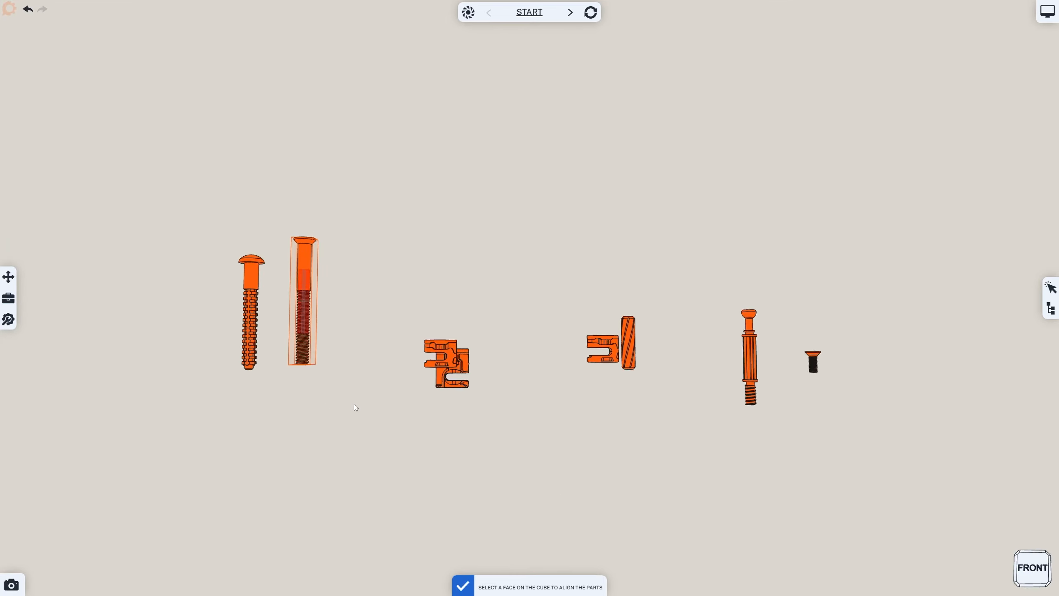
{"action": "left_click_drag", "start_coordinate": [354, 404], "coordinate": [352, 377]}
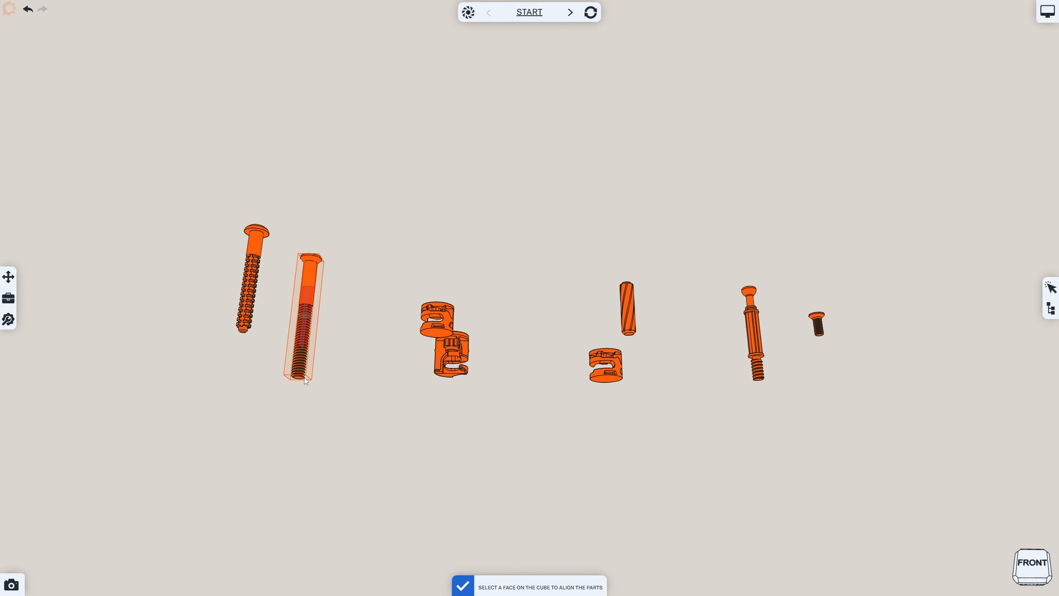
{"action": "left_click", "coordinate": [463, 585]}
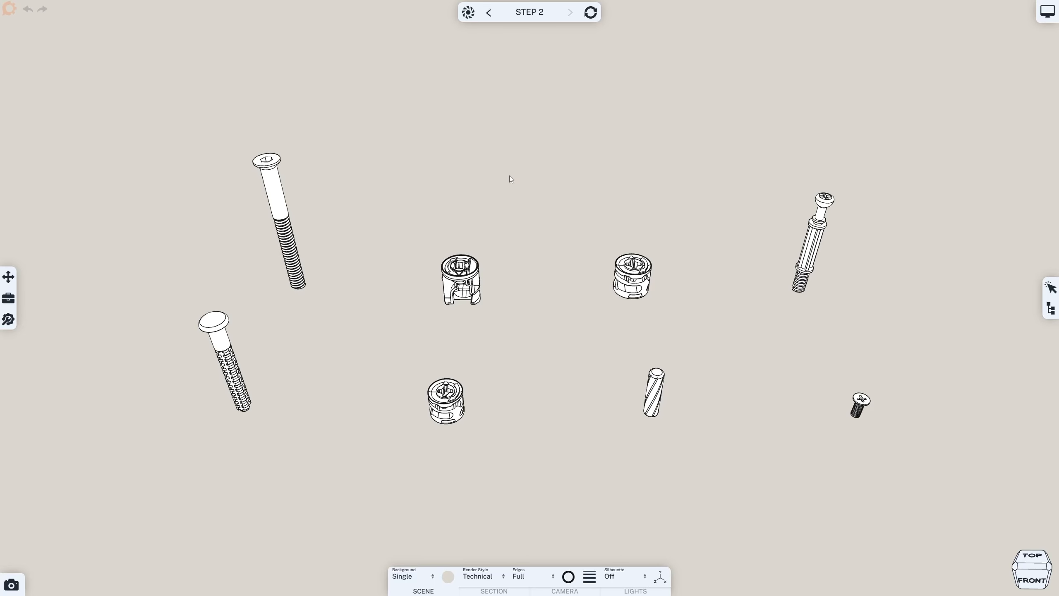
Step: Assign nested numeric item numbers starting at 1 to the eight fixtures in selection order, back row first, grouped by Internal ID and sorted descending
{"action": "left_click", "coordinate": [278, 200]}
{"action": "left_click", "coordinate": [461, 280], "text": "ctrl"}
{"action": "left_click", "coordinate": [632, 278], "text": "ctrl"}
{"action": "left_click", "coordinate": [802, 285], "text": "ctrl"}
{"action": "left_click", "coordinate": [227, 367], "text": "ctrl"}
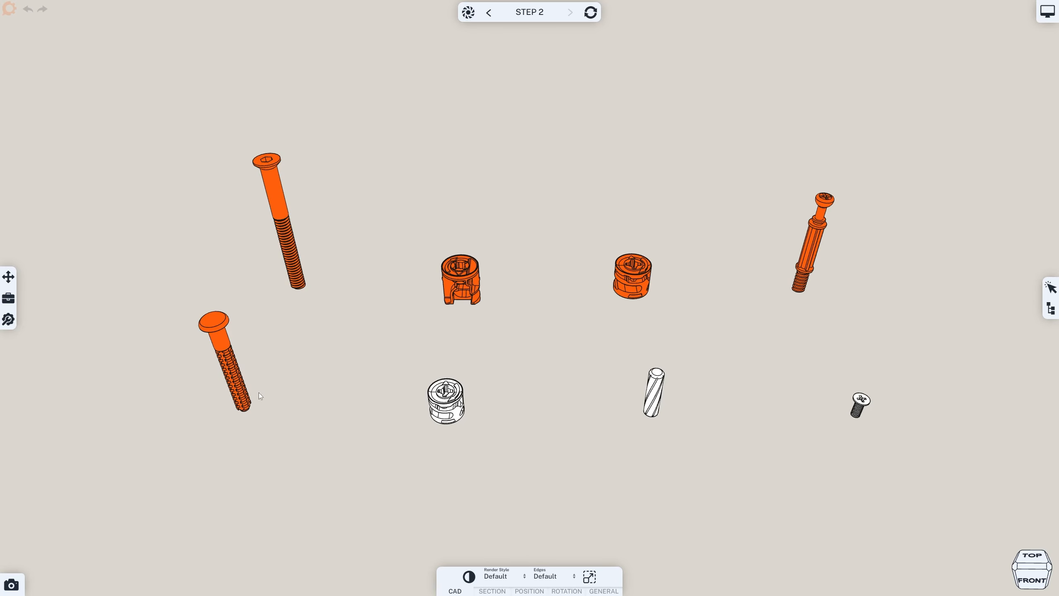
{"action": "left_click", "coordinate": [446, 401], "text": "ctrl"}
{"action": "left_click", "coordinate": [653, 392], "text": "ctrl"}
{"action": "left_click", "coordinate": [860, 406], "text": "ctrl"}
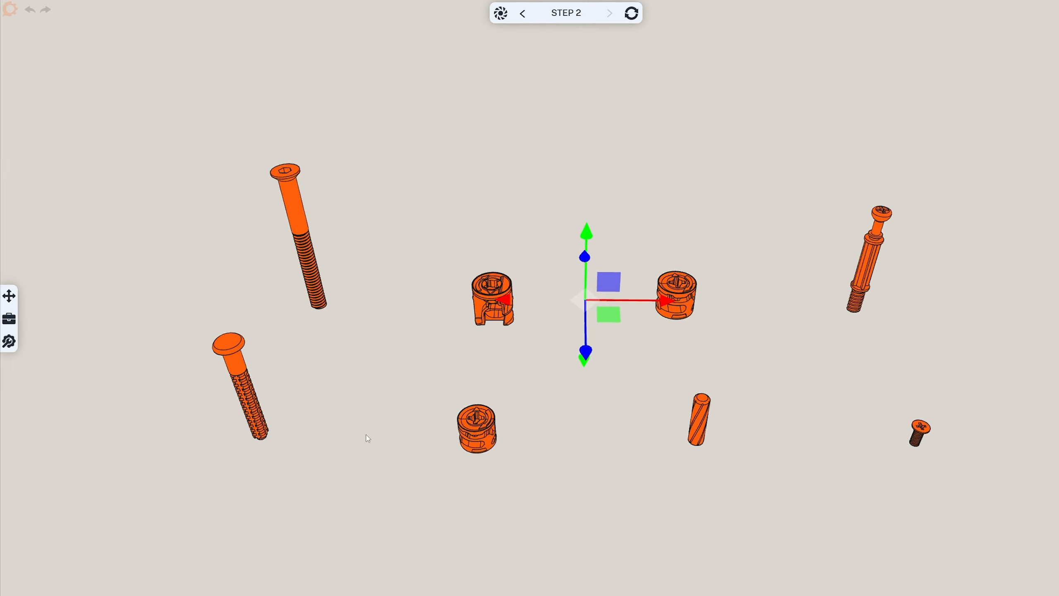
{"action": "left_click", "coordinate": [8, 319]}
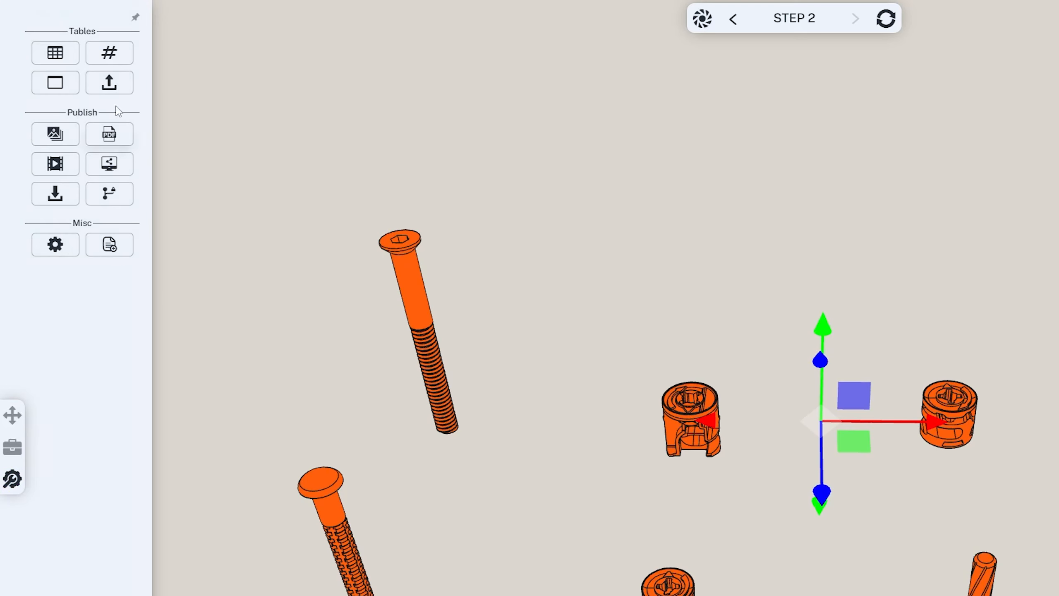
{"action": "left_click", "coordinate": [120, 50]}
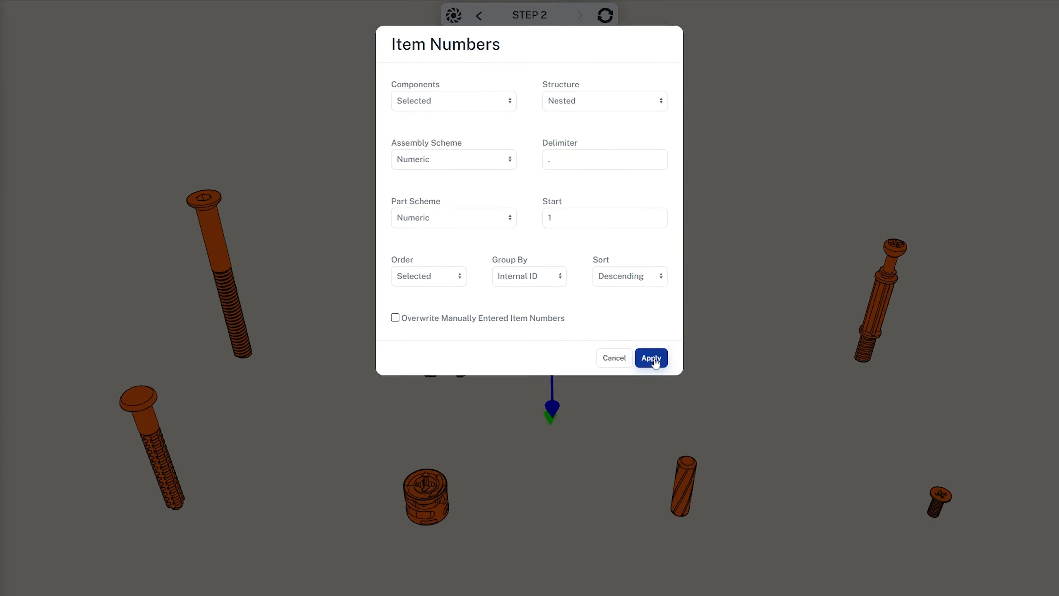
{"action": "left_click", "coordinate": [651, 358]}
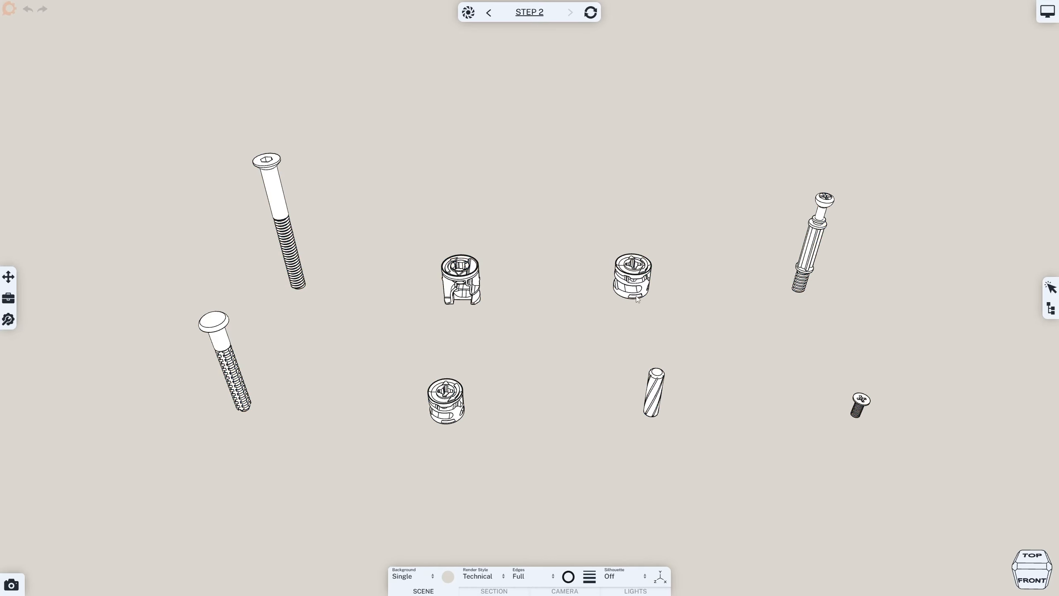
Step: Check the assigned item number in the meta properties of the back-row cam fitting beside the connecting bolt
{"action": "left_click", "coordinate": [638, 296]}
{"action": "left_click", "coordinate": [617, 591]}
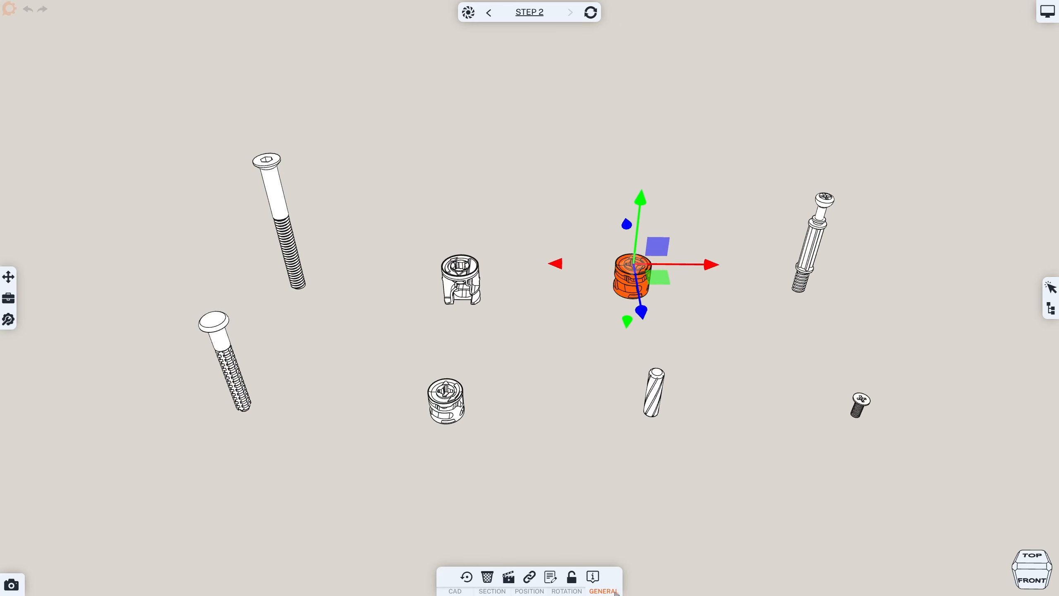
{"action": "left_click", "coordinate": [550, 577]}
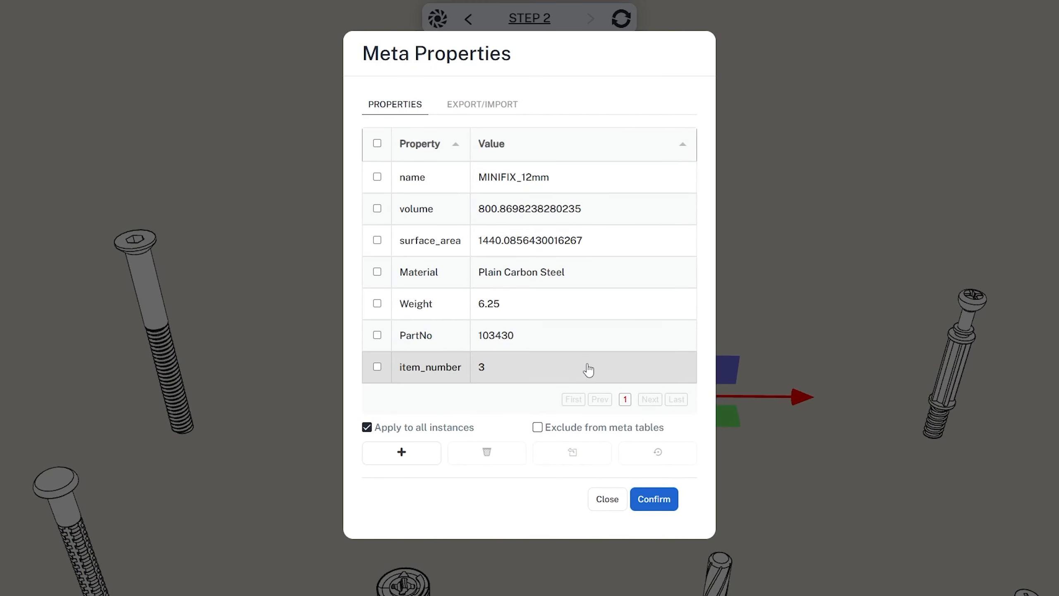
{"action": "left_click", "coordinate": [607, 499]}
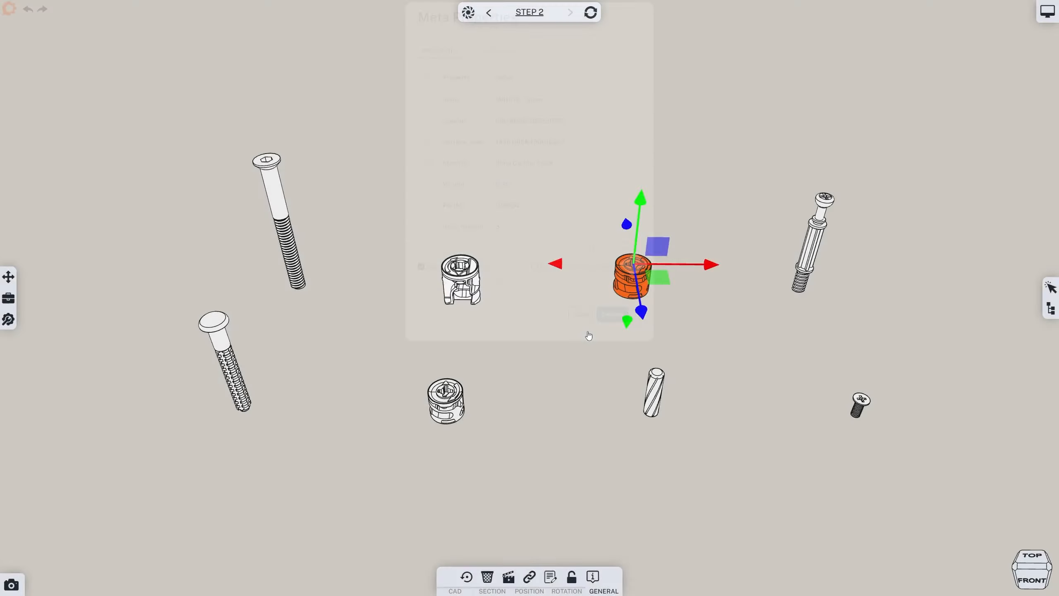
{"action": "left_click", "coordinate": [556, 418]}
Step: Add item number balloons to all eight fixtures
{"action": "left_click_drag", "start_coordinate": [127, 122], "coordinate": [921, 477]}
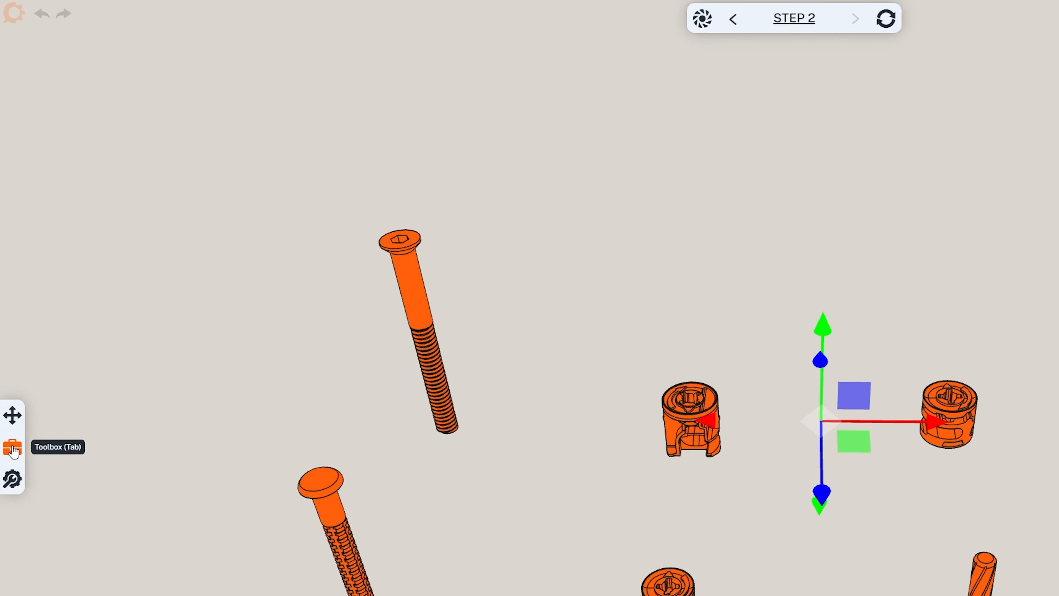
{"action": "left_click", "coordinate": [12, 448]}
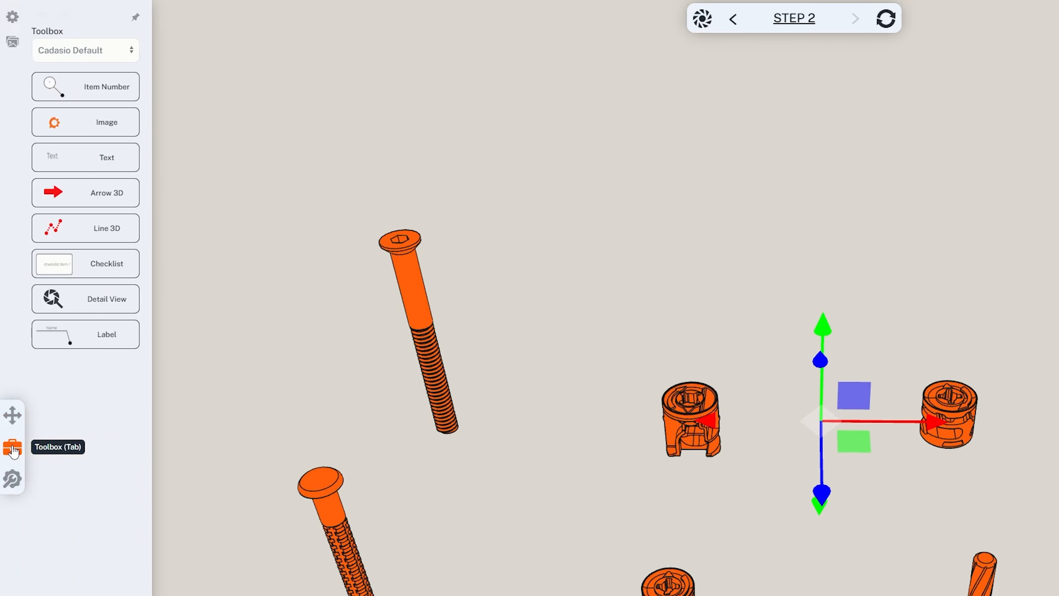
{"action": "left_click", "coordinate": [121, 96]}
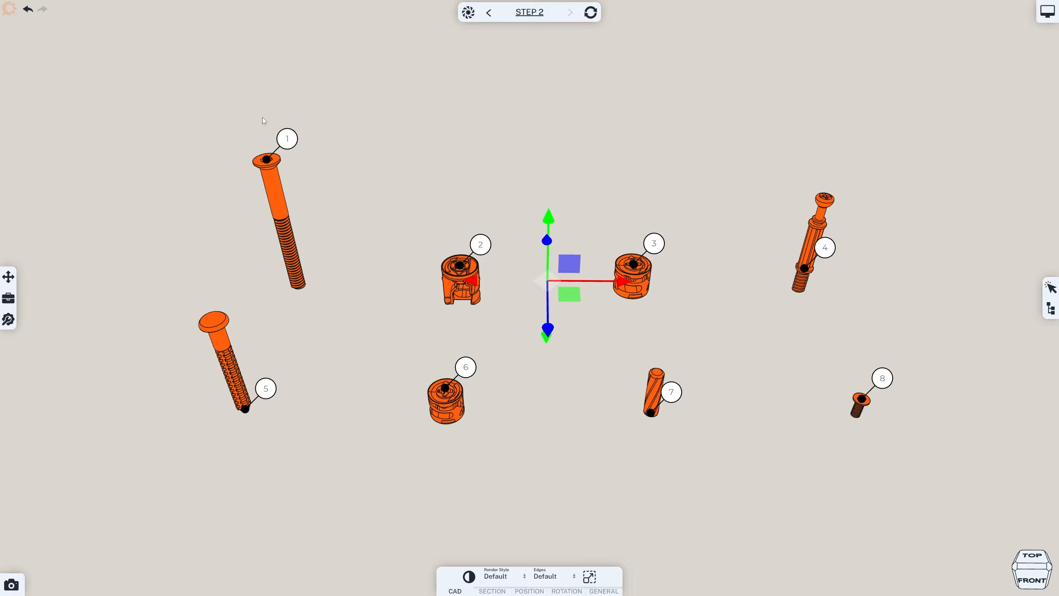
Step: Move all eight item number balloons diagonally up from their fixtures together and align their leader lines vertically
{"action": "key", "text": "/"}
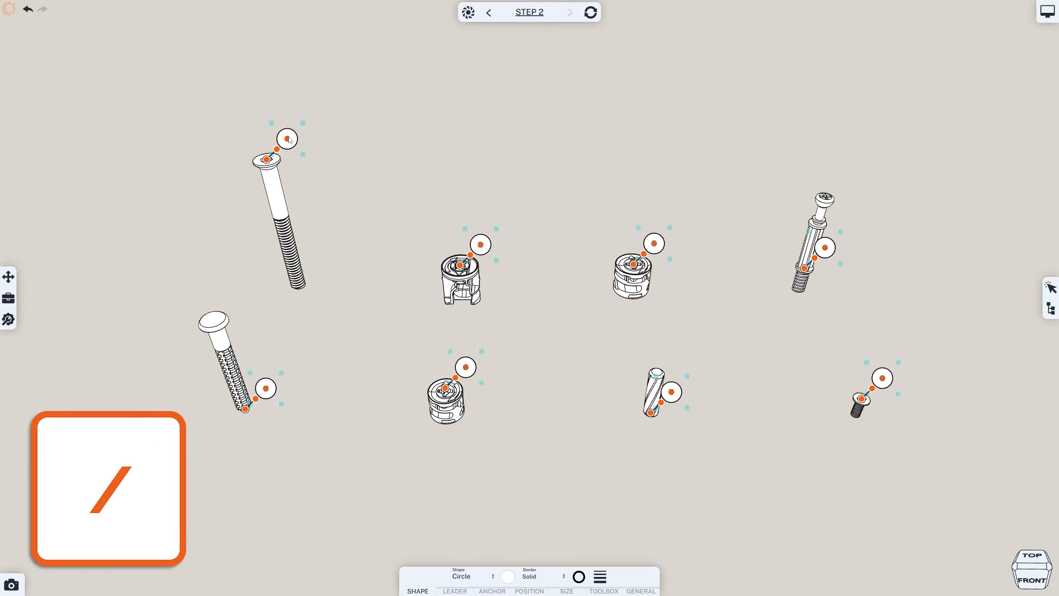
{"action": "left_click_drag", "start_coordinate": [290, 140], "coordinate": [312, 114]}
{"action": "left_click", "coordinate": [9, 277]}
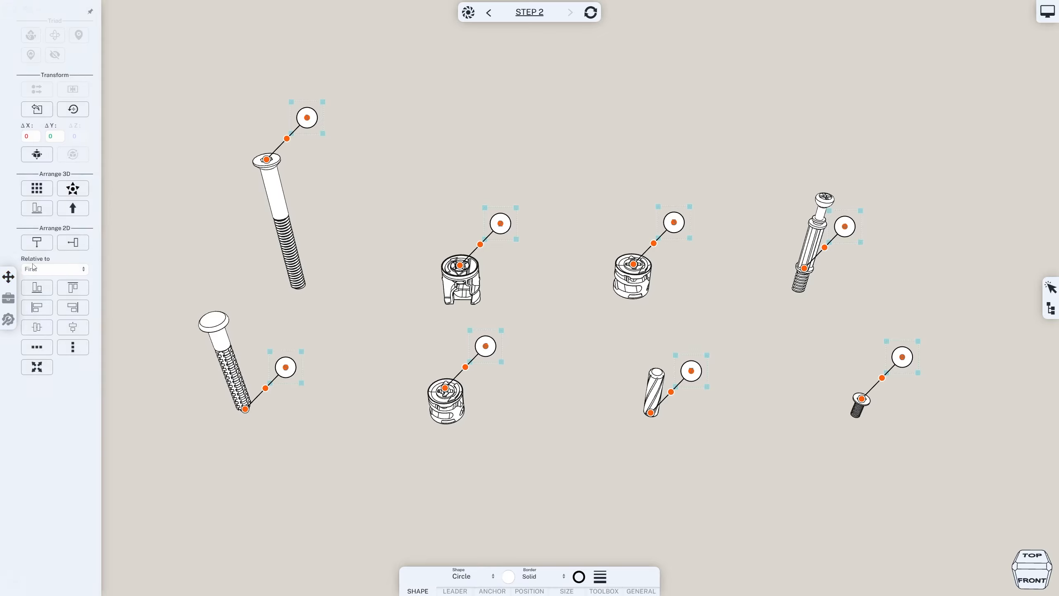
{"action": "left_click", "coordinate": [41, 245]}
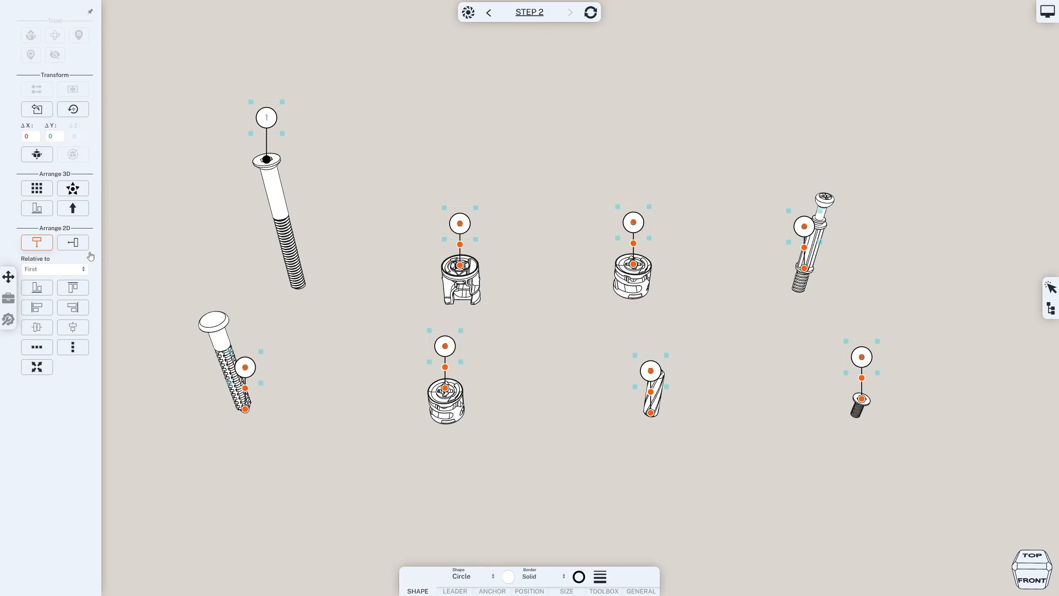
{"action": "left_click", "coordinate": [172, 254]}
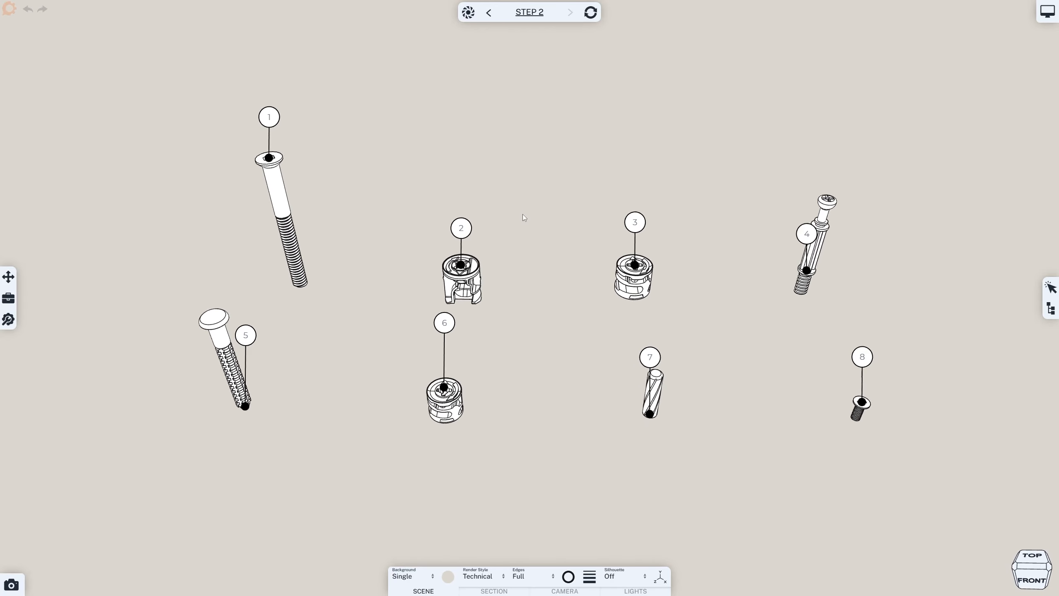
Step: Pin the positions of all eight item number balloons
{"action": "left_click", "coordinate": [469, 229]}
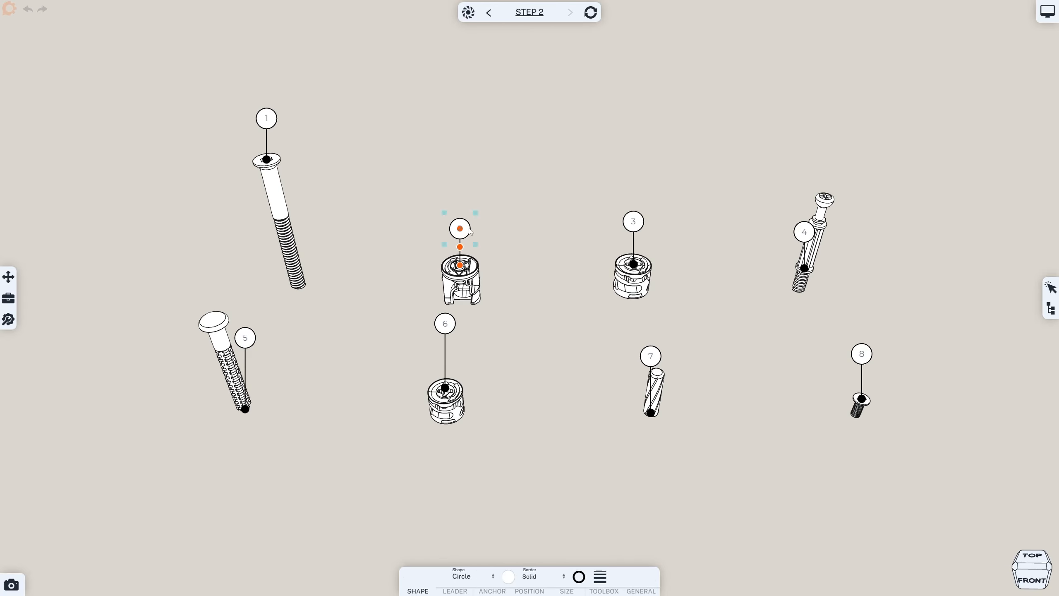
{"action": "key", "text": "ctrl+a"}
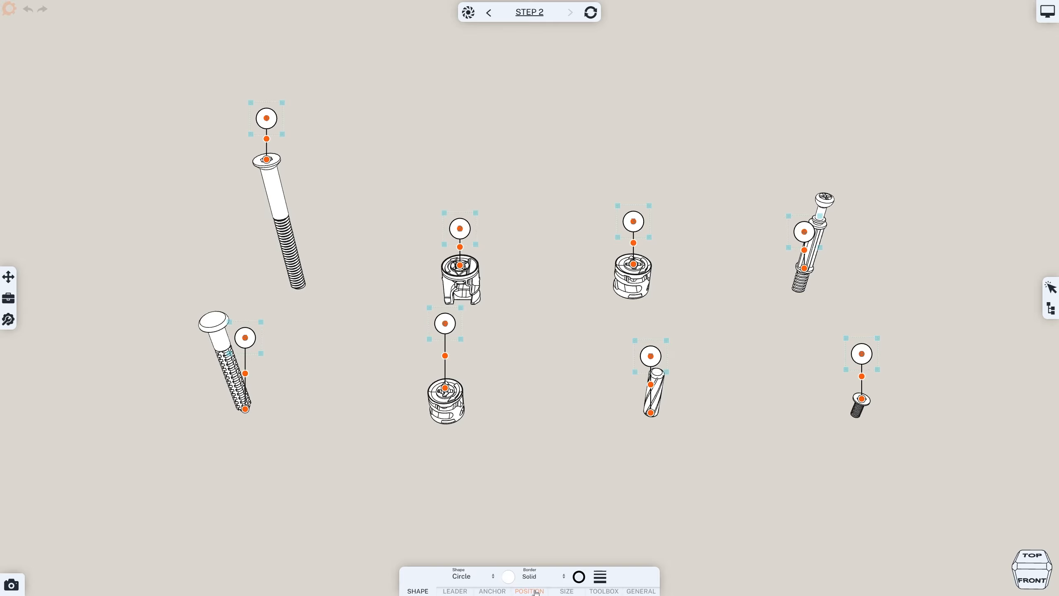
{"action": "left_click", "coordinate": [537, 592]}
{"action": "left_click", "coordinate": [649, 576]}
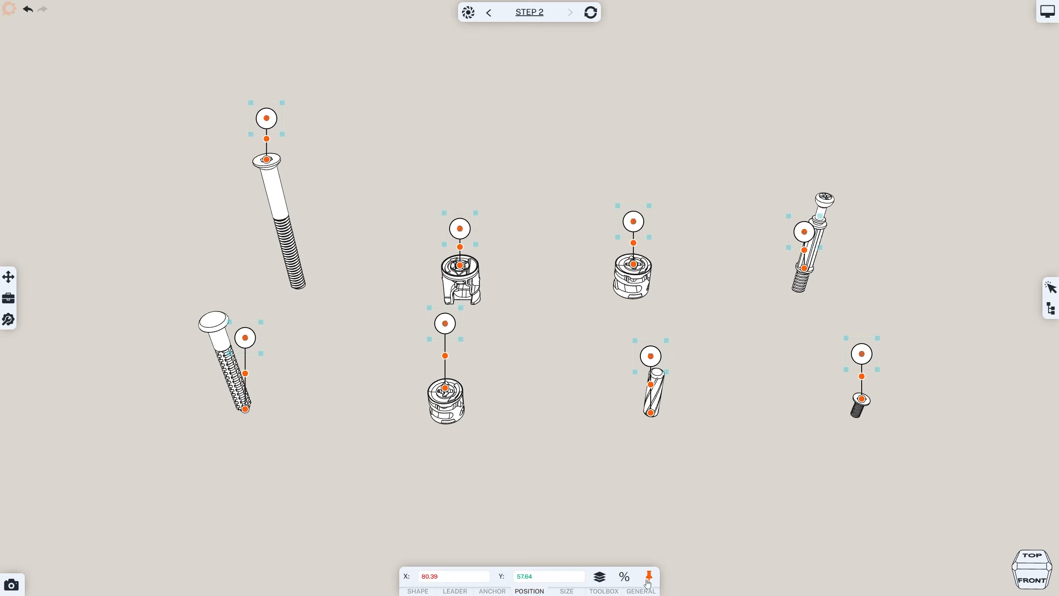
{"action": "left_click", "coordinate": [641, 532]}
{"action": "left_click_drag", "start_coordinate": [587, 496], "coordinate": [488, 440]}
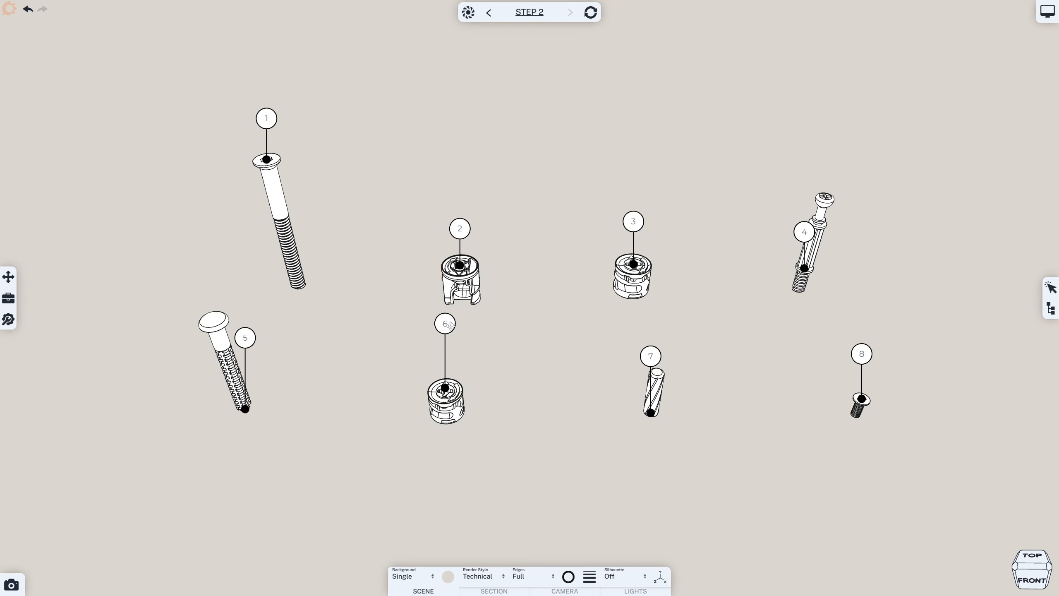
Step: Set Auto-Hide to Step for all eight item number balloons
{"action": "left_click", "coordinate": [452, 327]}
{"action": "key", "text": "ctrl+a"}
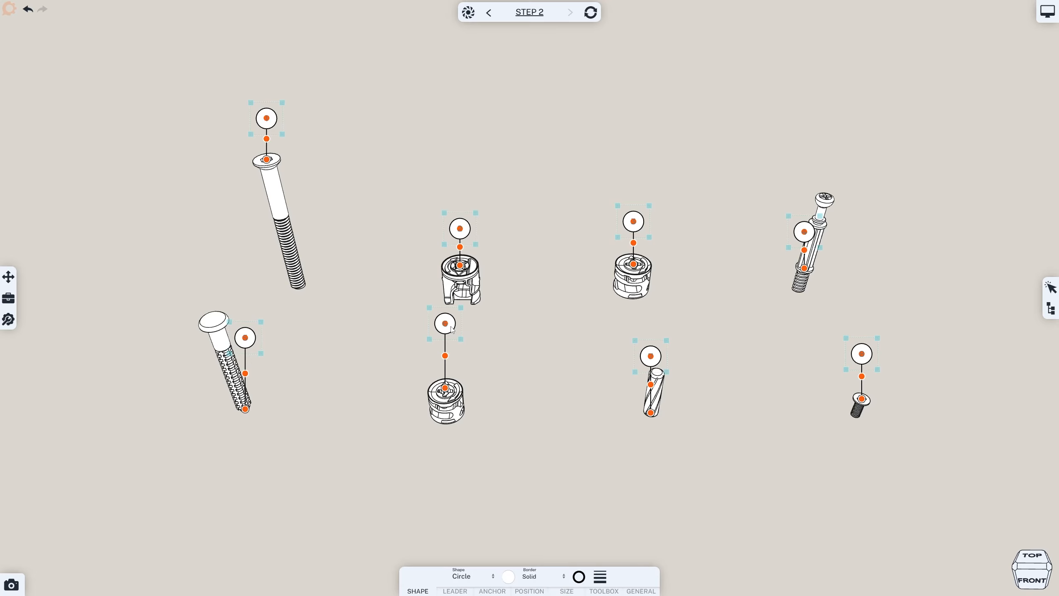
{"action": "left_click", "coordinate": [642, 591]}
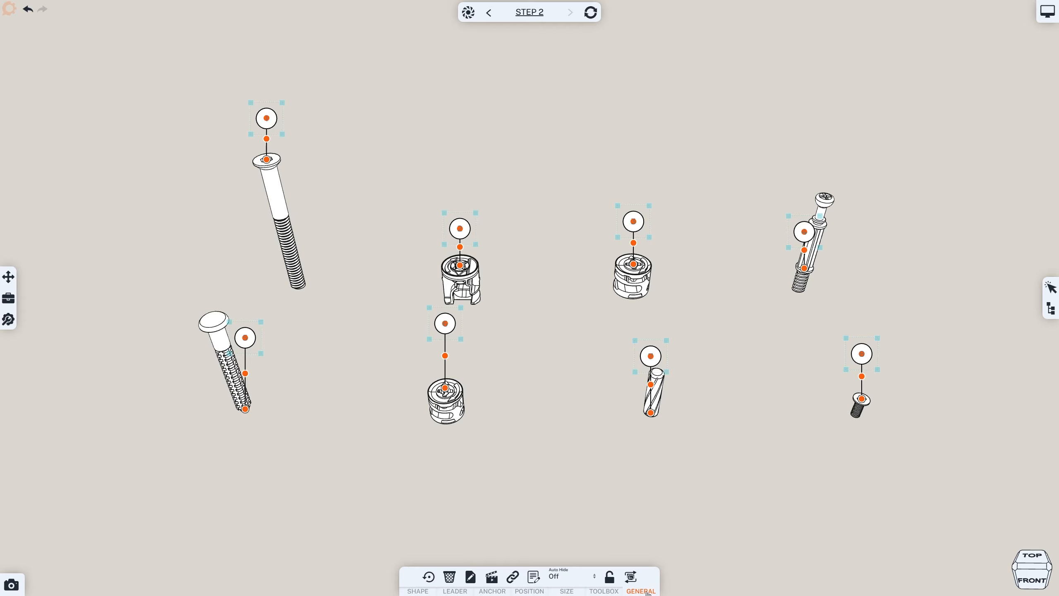
{"action": "left_click", "coordinate": [594, 581]}
{"action": "left_click", "coordinate": [576, 550]}
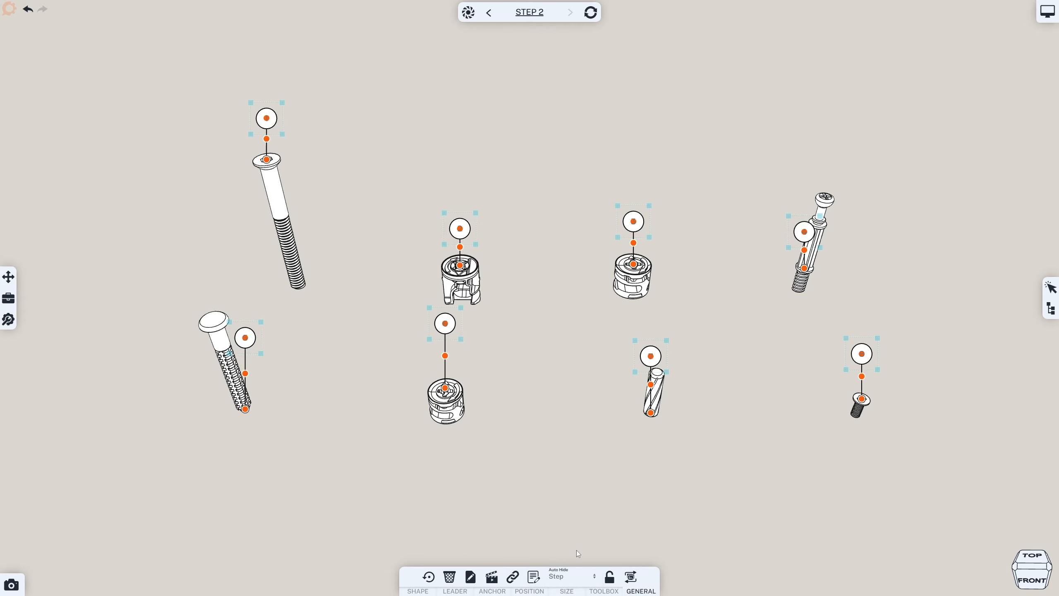
{"action": "left_click", "coordinate": [577, 506]}
{"action": "mouse_move", "coordinate": [578, 465]}
{"action": "left_mouse_down"}
{"action": "mouse_move", "coordinate": [533, 447]}
{"action": "mouse_move", "coordinate": [579, 466]}
{"action": "left_mouse_up"}
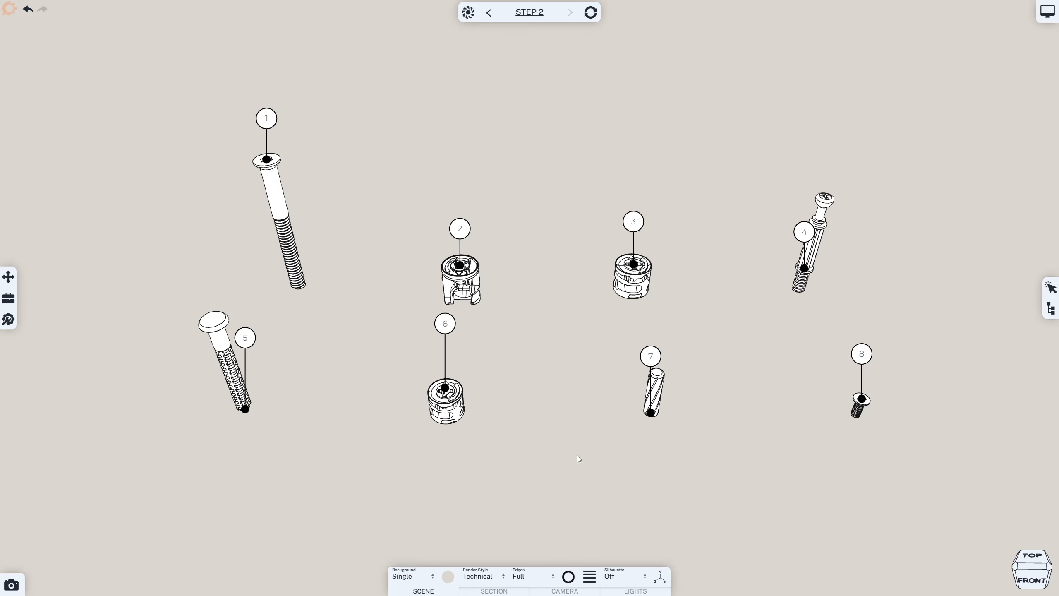
Step: Pin the camera for the fixtures overview step
{"action": "left_click", "coordinate": [565, 590]}
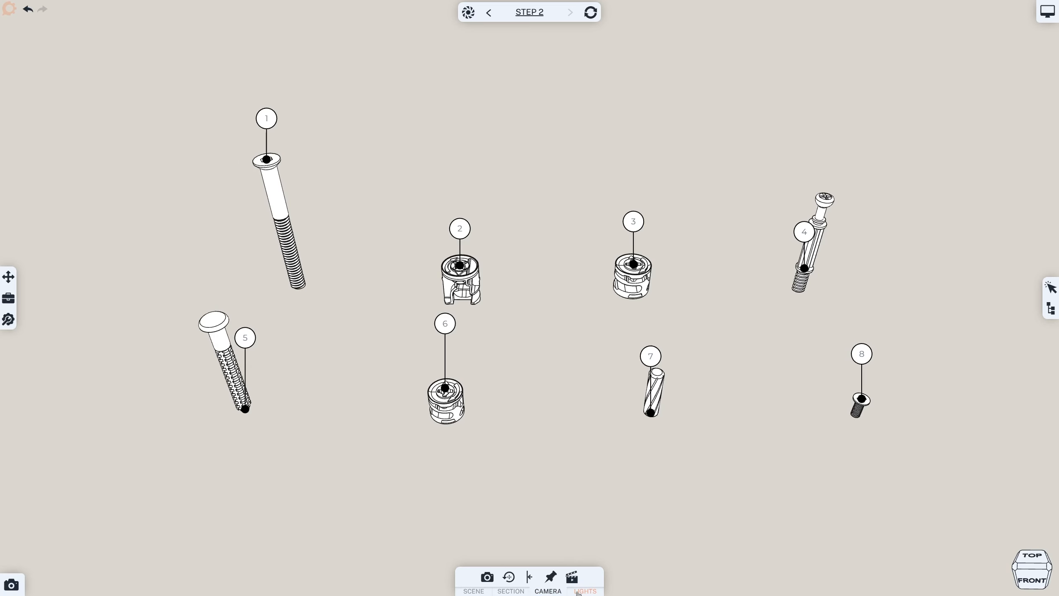
{"action": "left_click", "coordinate": [550, 577]}
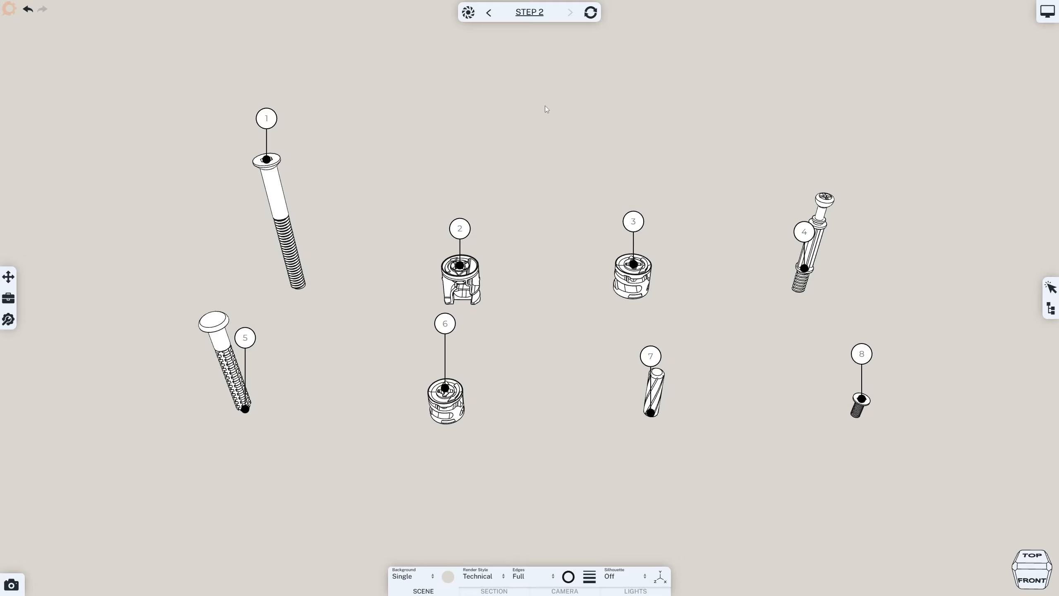
Step: Set the animation transition of Step 2 to Push Right in its step settings
{"action": "left_click", "coordinate": [522, 13]}
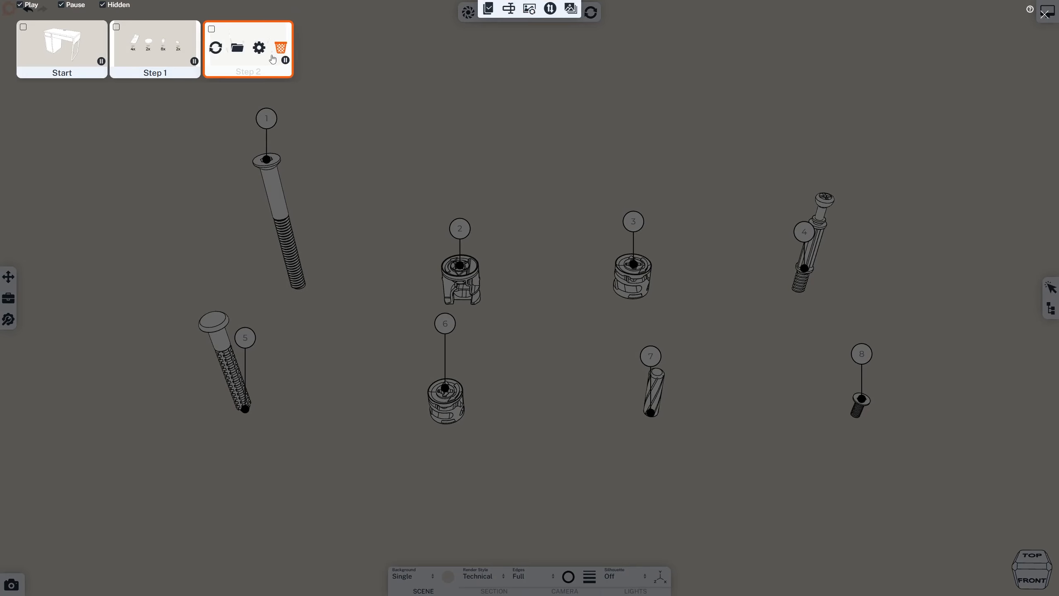
{"action": "left_click", "coordinate": [266, 54]}
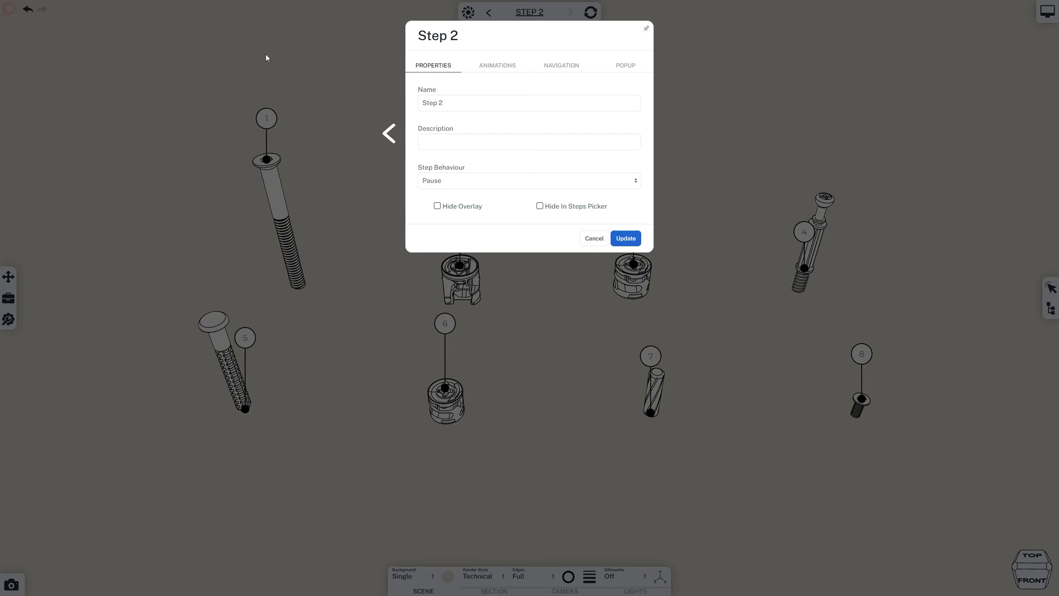
{"action": "left_click", "coordinate": [486, 65]}
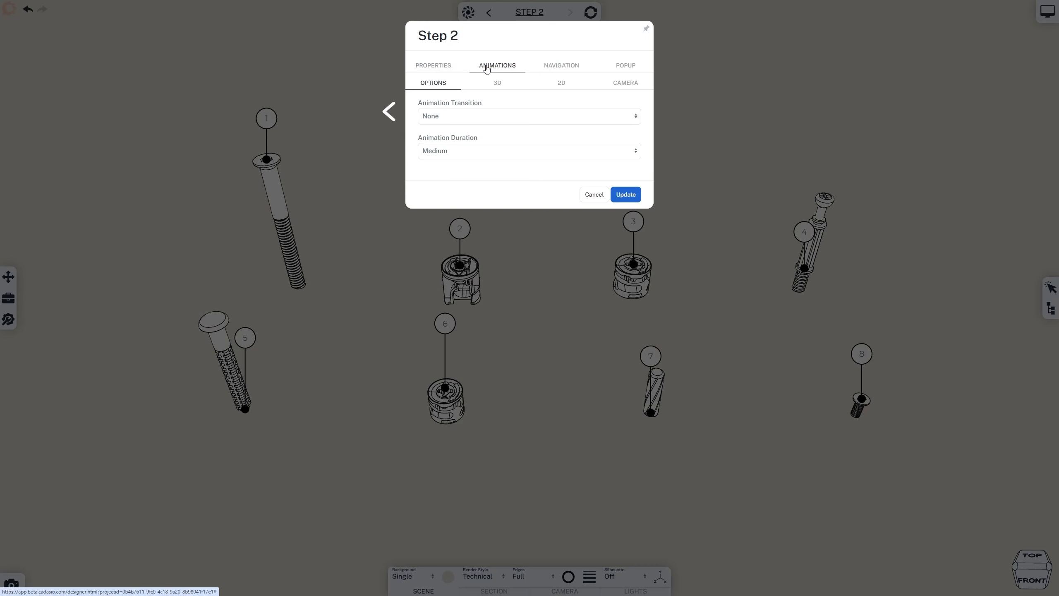
{"action": "left_click", "coordinate": [483, 117]}
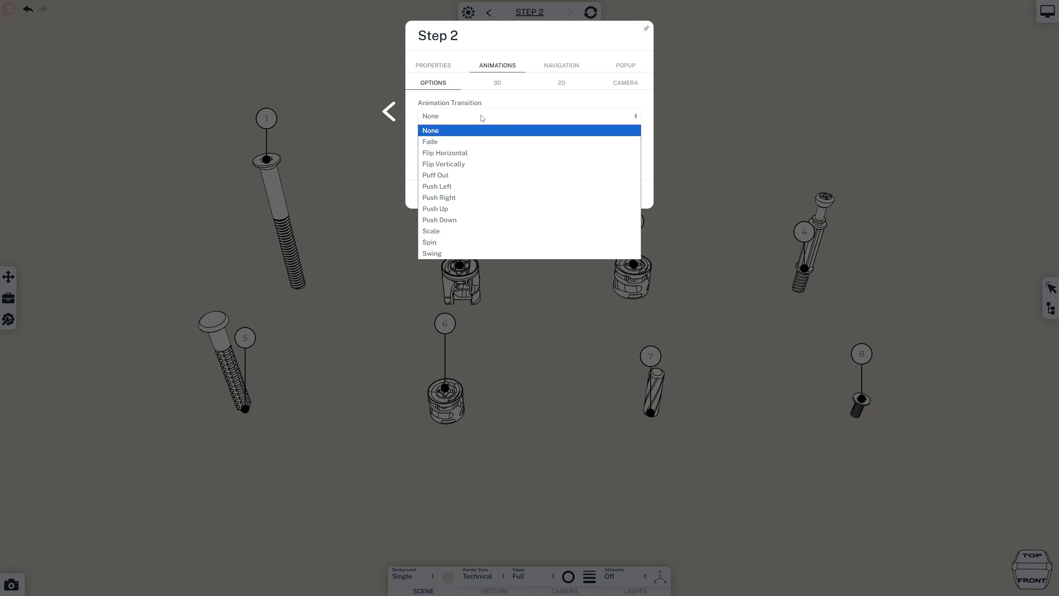
{"action": "left_click", "coordinate": [476, 197]}
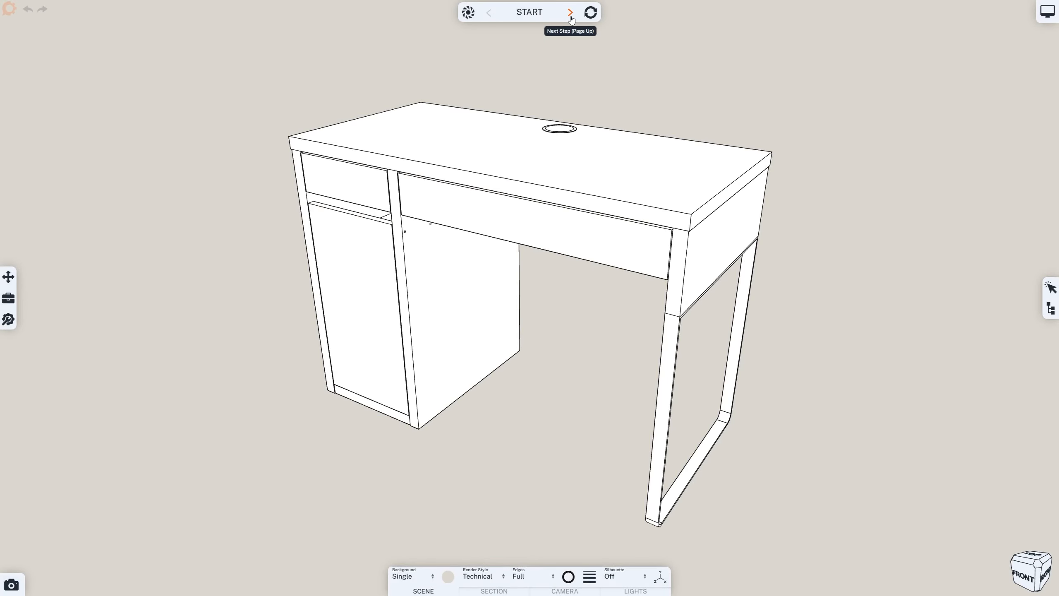
Step: Preview the step transitions by advancing from Start through Step 1 to Step 2
{"action": "left_click", "coordinate": [570, 13]}
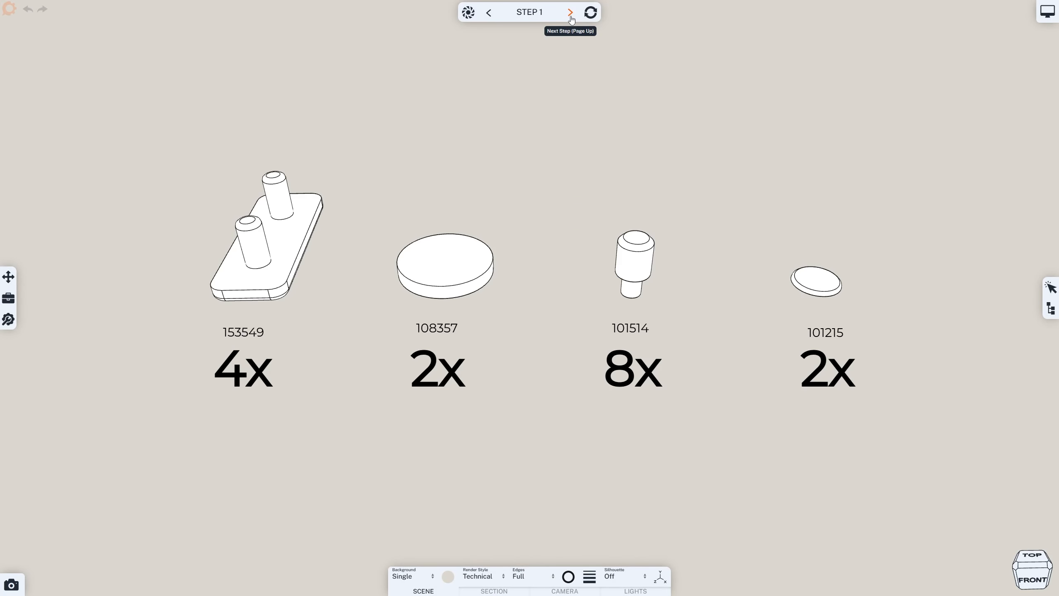
{"action": "left_click", "coordinate": [570, 13]}
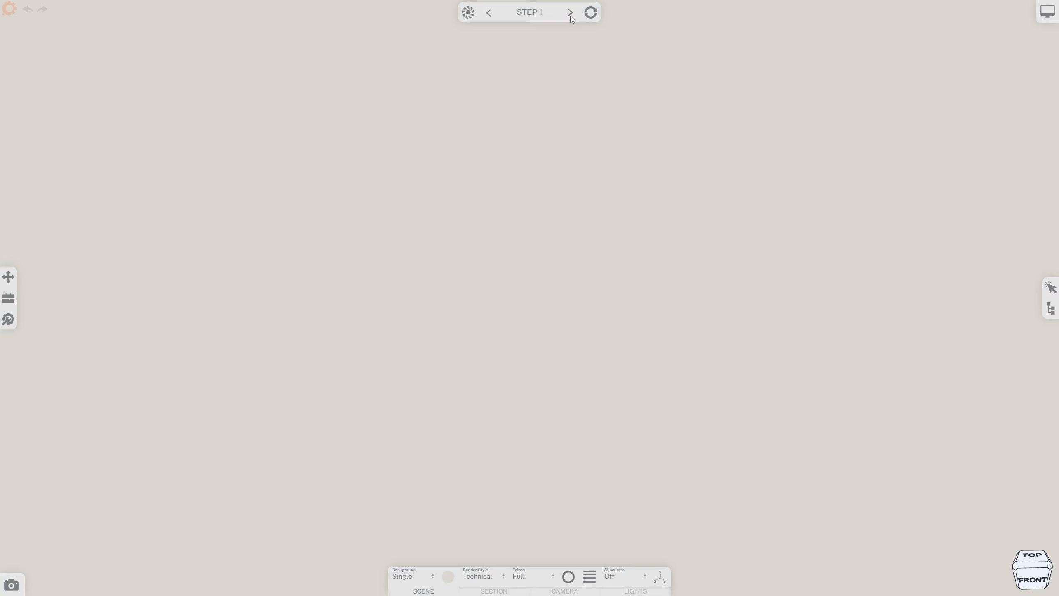